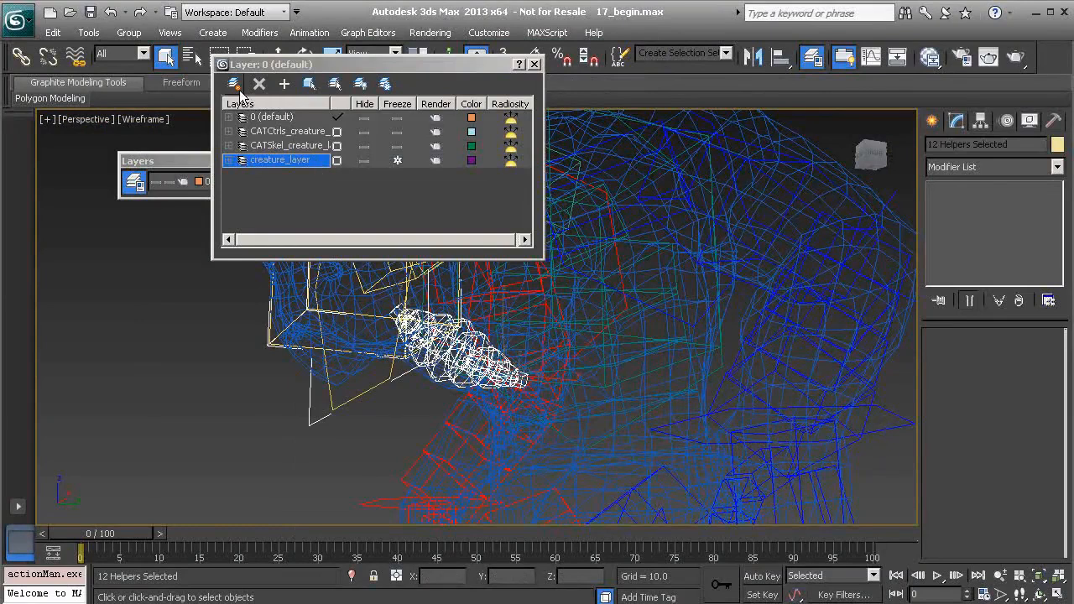
Step: Create a new layer named muscle containing the selected muscle strand helpers
{"action": "left_click", "coordinate": [277, 160]}
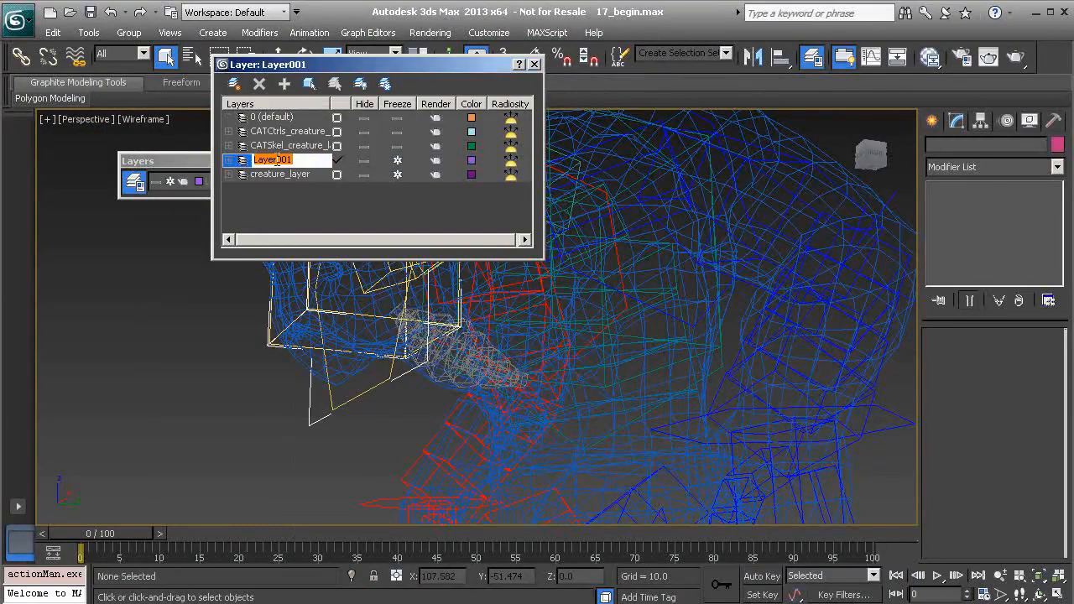
{"action": "type", "text": "muscle"}
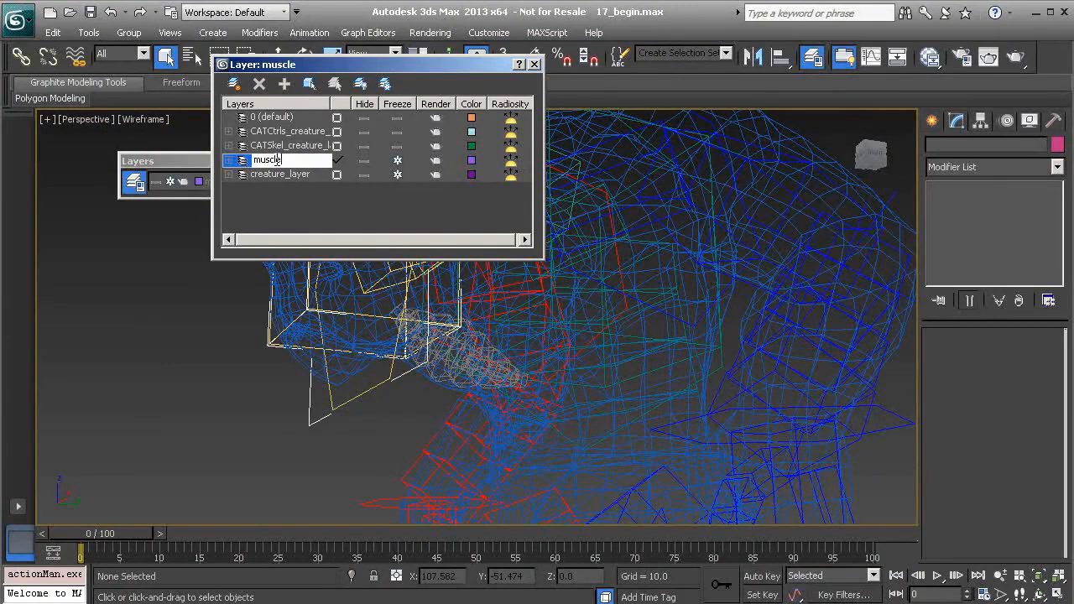
{"action": "key", "text": "Return"}
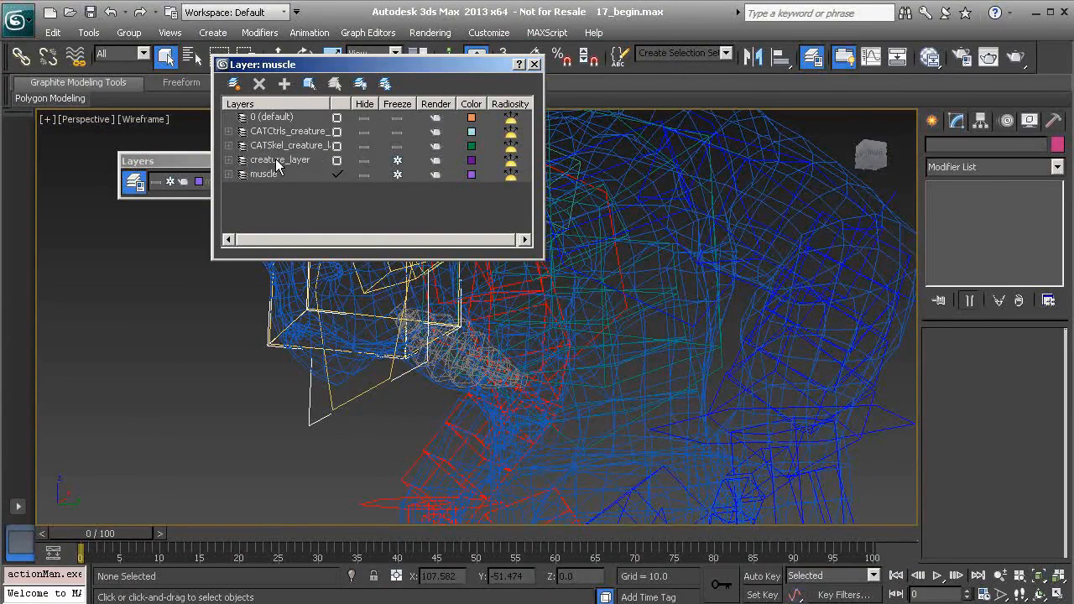
Step: Make 0 (default) the current layer and unfreeze the muscle layer
{"action": "left_click", "coordinate": [338, 119]}
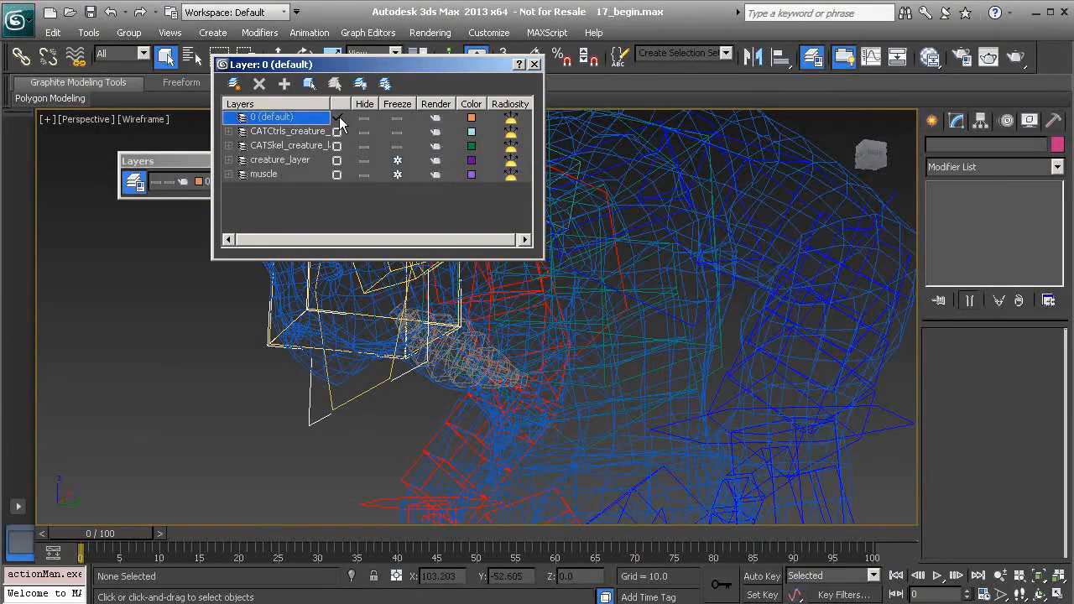
{"action": "left_click", "coordinate": [398, 175]}
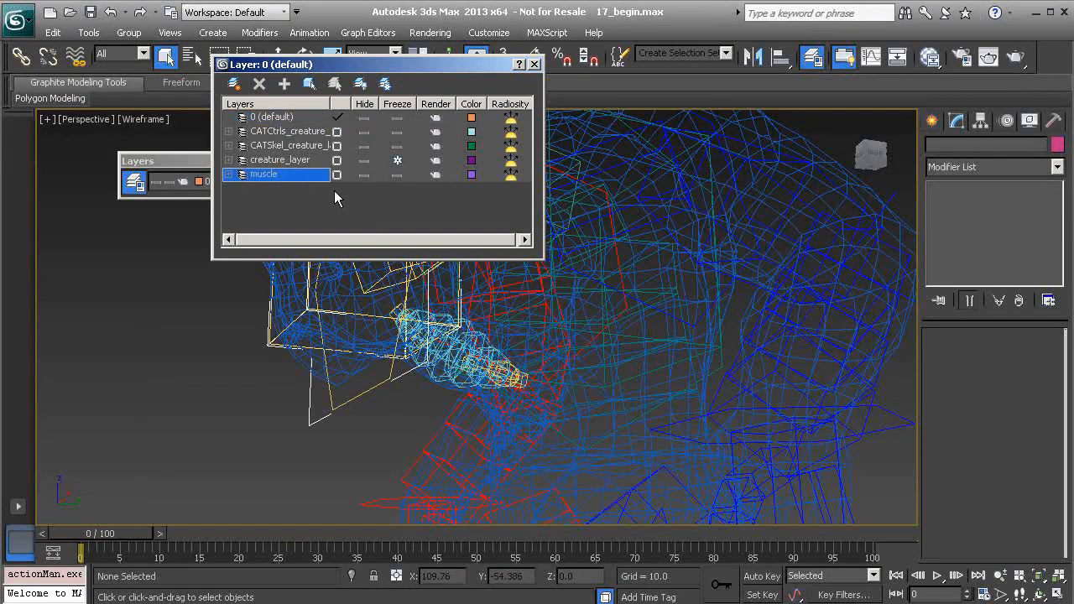
{"action": "middle_click_drag", "start_coordinate": [473, 400], "coordinate": [443, 382], "text": "alt"}
Step: With the muscle layer hidden and the viewport shaded, scrub the animation to examine the skin deformation around the creature's jaw and throat
{"action": "left_click", "coordinate": [364, 176]}
{"action": "key", "text": "F3"}
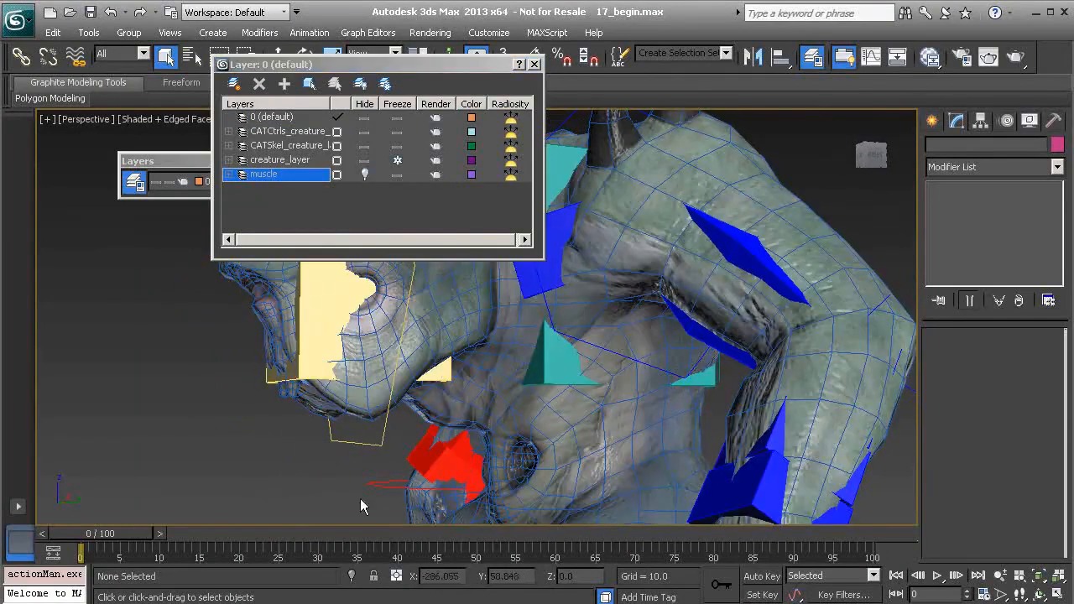
{"action": "left_click_drag", "start_coordinate": [134, 537], "coordinate": [448, 546]}
{"action": "middle_click_drag", "start_coordinate": [463, 450], "coordinate": [436, 448], "text": "alt"}
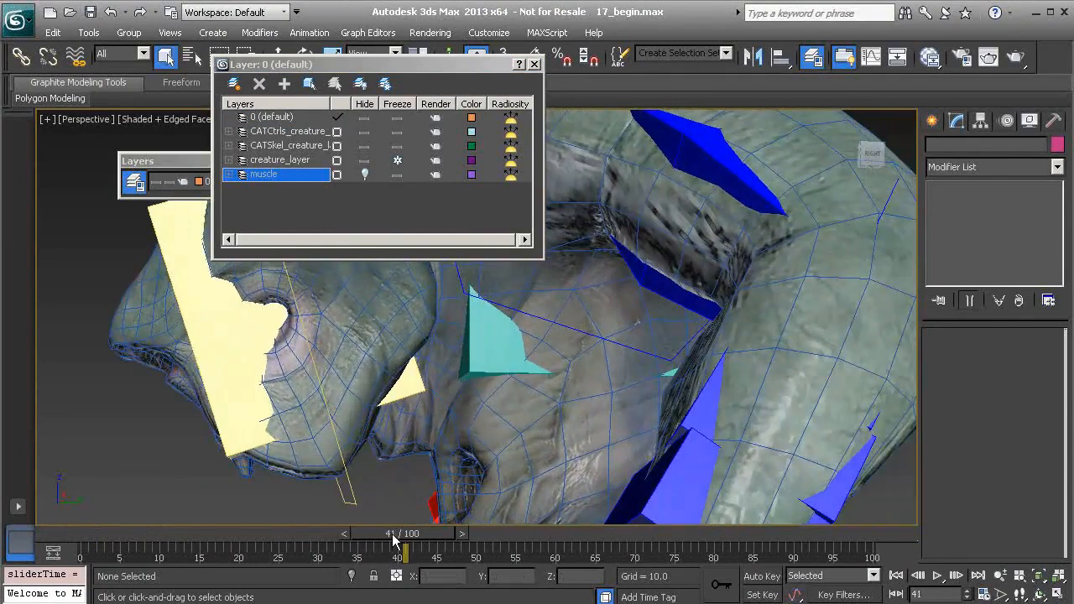
{"action": "left_click_drag", "start_coordinate": [405, 545], "coordinate": [81, 522]}
{"action": "middle_click_drag", "start_coordinate": [384, 397], "coordinate": [407, 412], "text": "alt"}
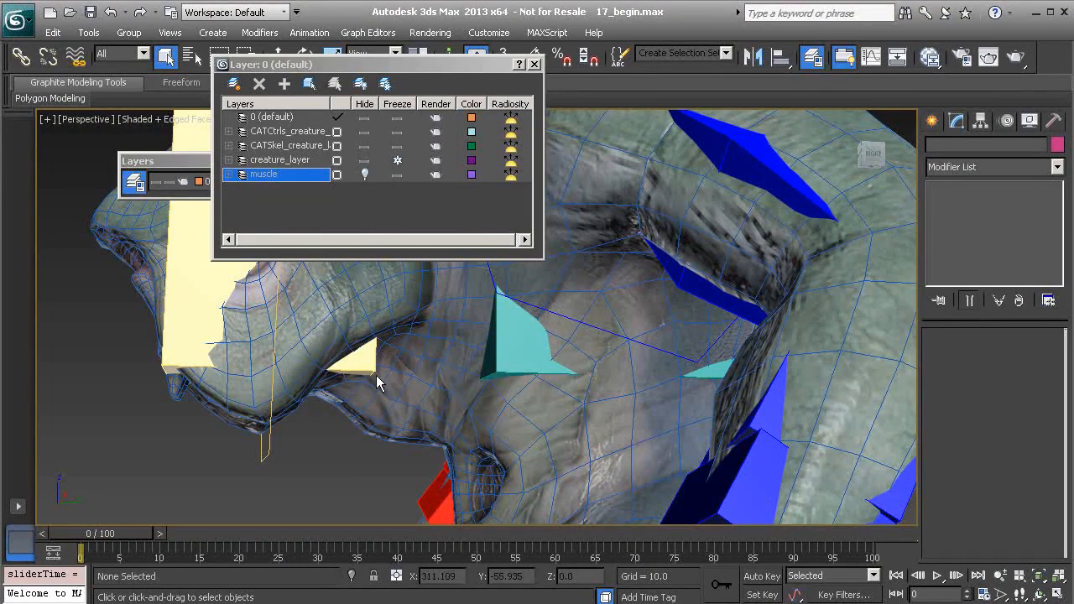
{"action": "left_click_drag", "start_coordinate": [135, 535], "coordinate": [201, 535]}
{"action": "scroll", "coordinate": [360, 374], "scroll_direction": "down", "scroll_amount": 2}
{"action": "middle_click_drag", "start_coordinate": [346, 416], "coordinate": [376, 400]}
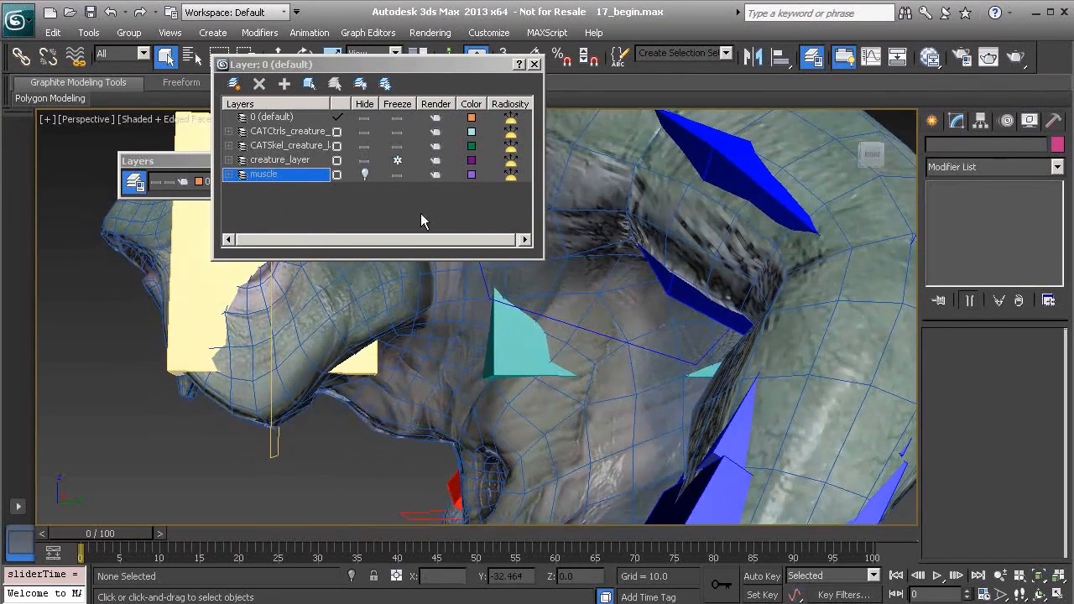
Step: Unhide the muscle layer and return the viewport to wireframe display
{"action": "left_click", "coordinate": [365, 175]}
{"action": "scroll", "coordinate": [388, 418], "scroll_direction": "up", "scroll_amount": 3}
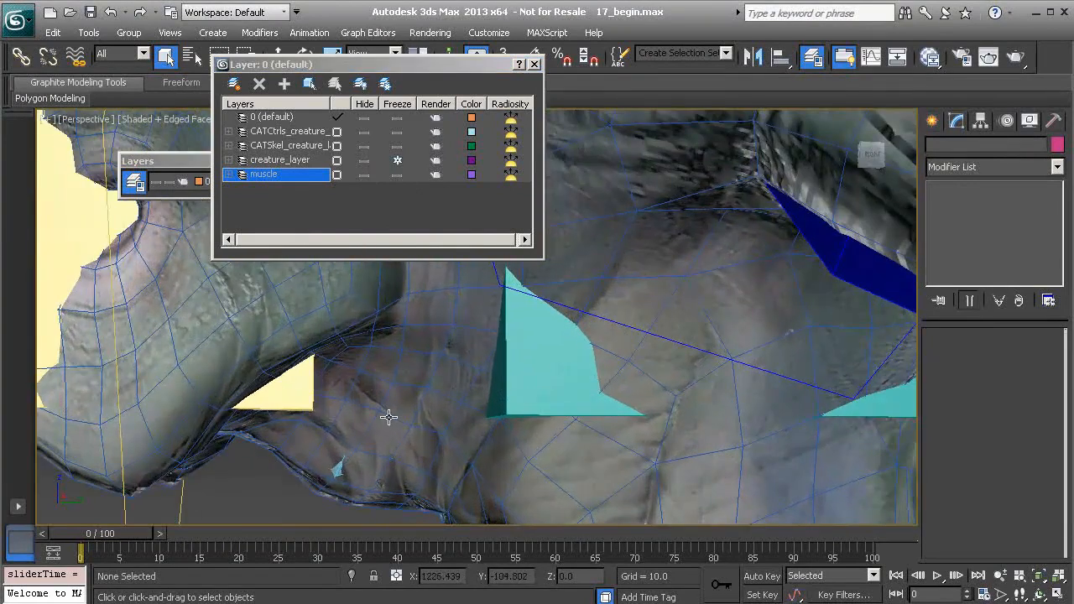
{"action": "key", "text": "F3"}
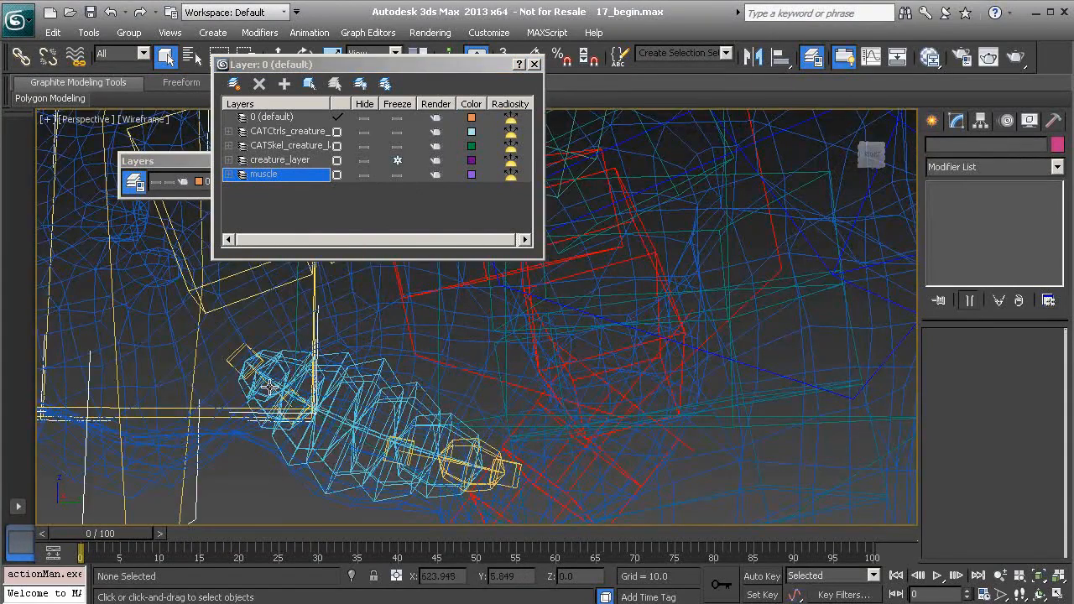
Step: Select the muscle's end attachment helper at the jaw and scrub the animation to examine how the strand follows it, returning to frame 0
{"action": "left_click", "coordinate": [231, 363]}
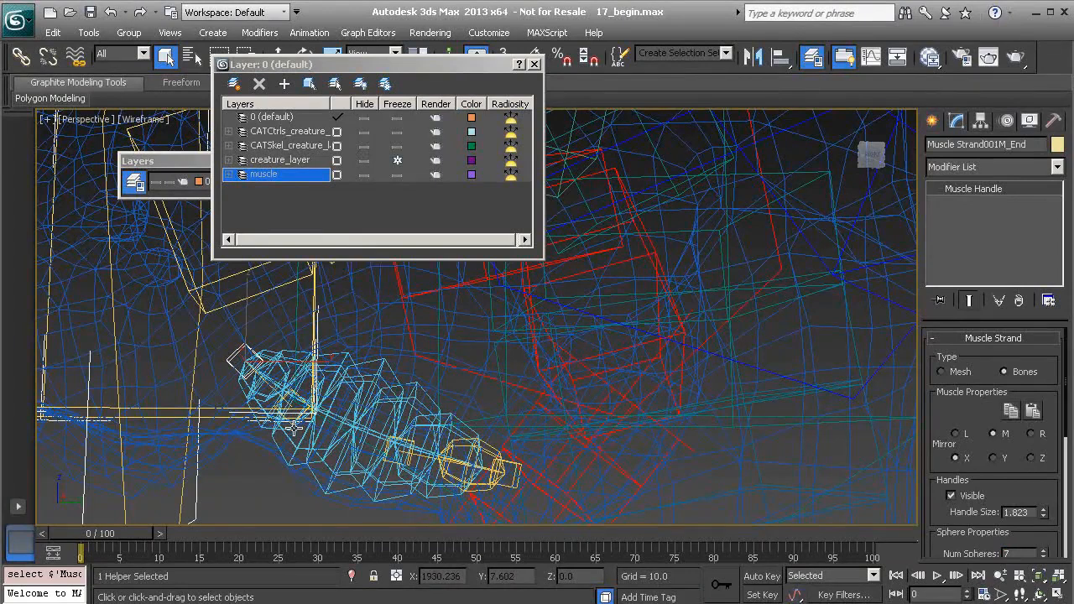
{"action": "scroll", "coordinate": [294, 425], "scroll_direction": "up", "scroll_amount": 6}
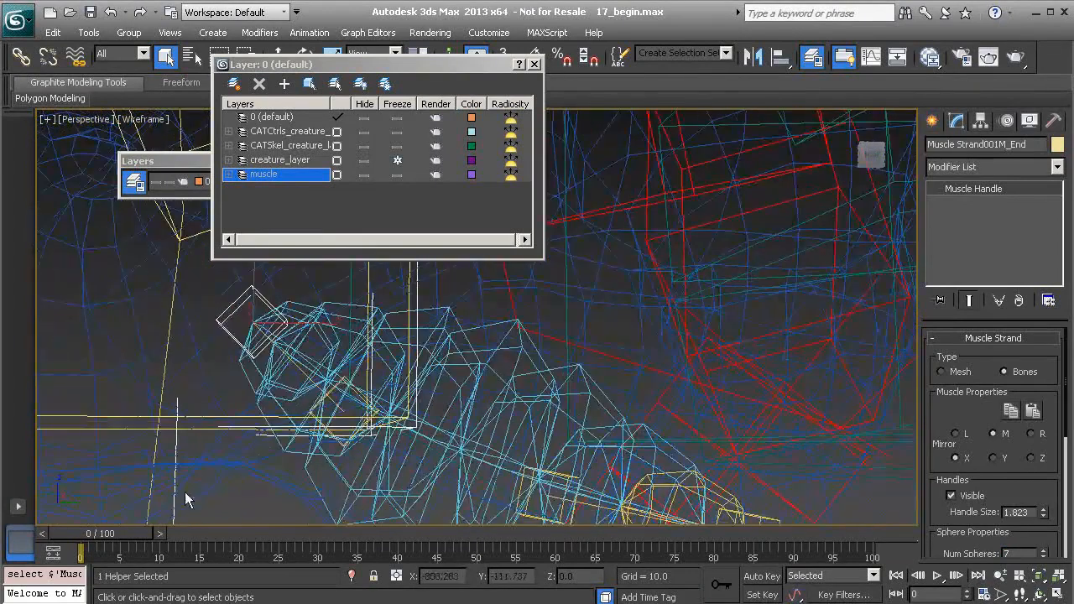
{"action": "left_click_drag", "start_coordinate": [114, 534], "coordinate": [194, 534]}
{"action": "middle_click_drag", "start_coordinate": [243, 332], "coordinate": [278, 427]}
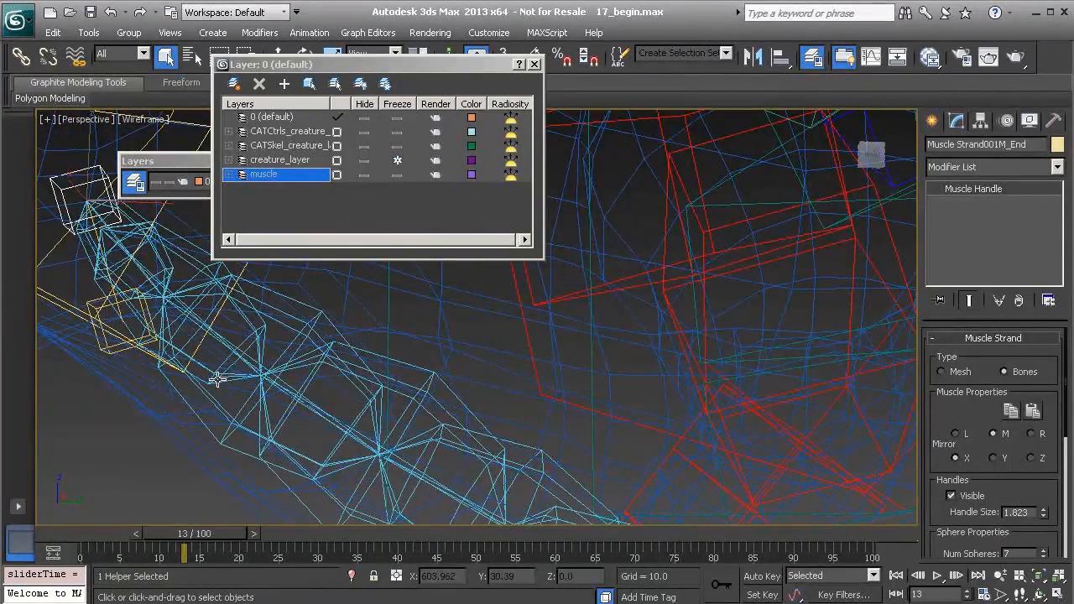
{"action": "scroll", "coordinate": [225, 368], "scroll_direction": "down", "scroll_amount": 4}
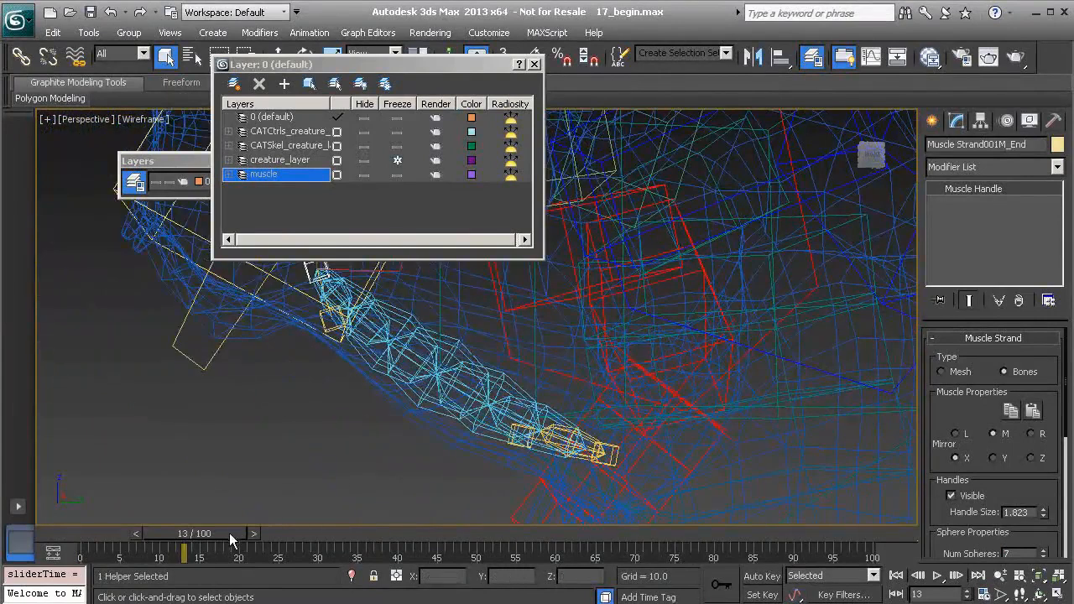
{"action": "left_click_drag", "start_coordinate": [231, 539], "coordinate": [135, 542]}
{"action": "scroll", "coordinate": [418, 382], "scroll_direction": "up", "scroll_amount": 6}
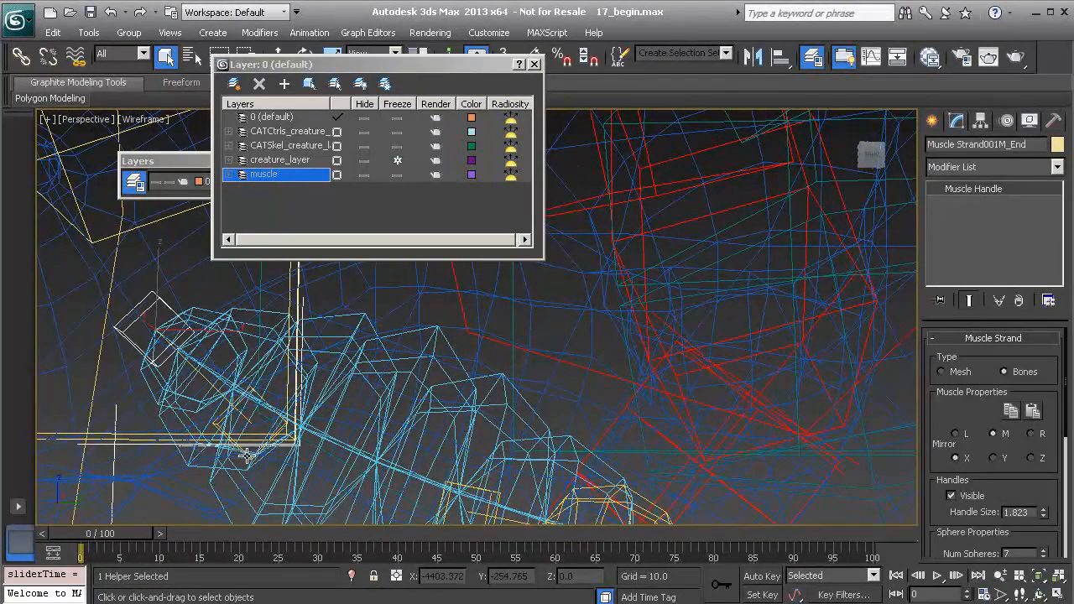
Step: Select the muscle strand's inner handle near the jaw end, Muscle Strand001M_EndHdl
{"action": "left_click", "coordinate": [247, 456]}
{"action": "scroll", "coordinate": [294, 445], "scroll_direction": "up", "scroll_amount": 8}
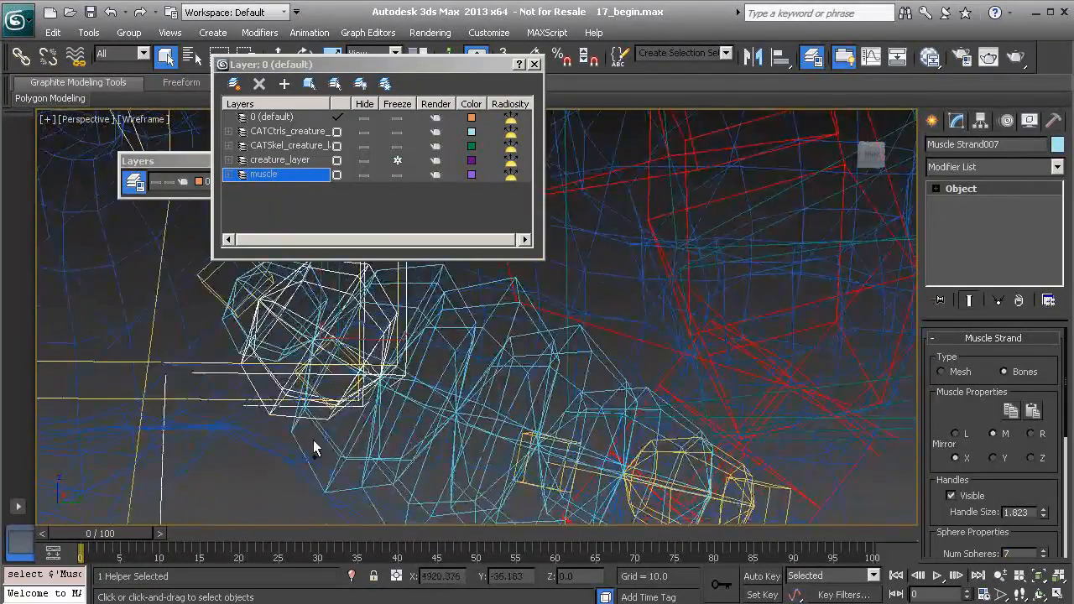
{"action": "middle_click_drag", "start_coordinate": [284, 425], "coordinate": [347, 392]}
{"action": "scroll", "coordinate": [347, 391], "scroll_direction": "down", "scroll_amount": 4}
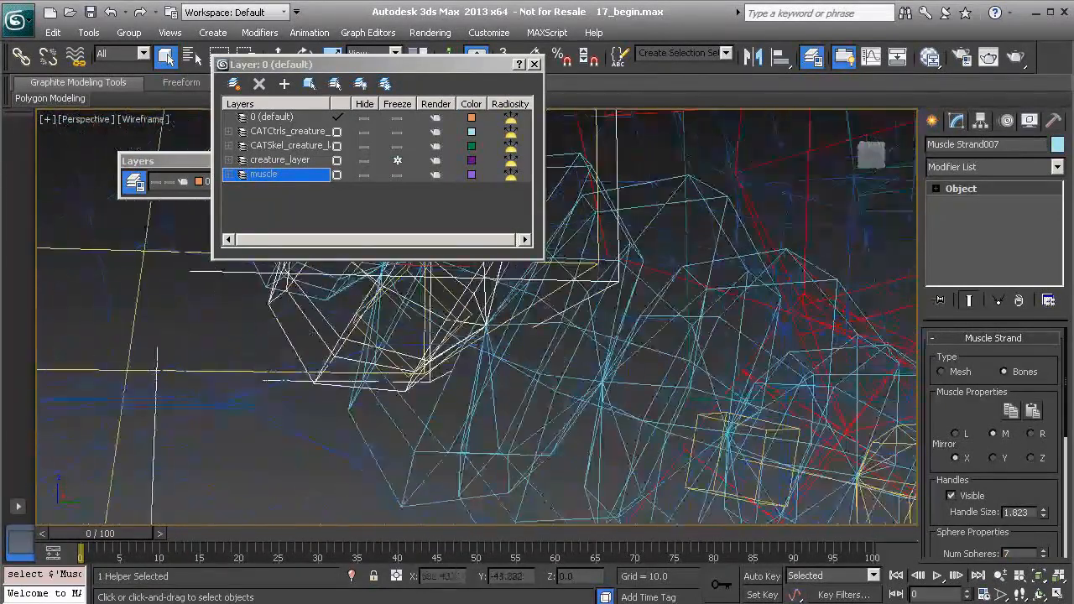
{"action": "scroll", "coordinate": [378, 395], "scroll_direction": "up", "scroll_amount": 2}
{"action": "scroll", "coordinate": [350, 384], "scroll_direction": "up", "scroll_amount": 2}
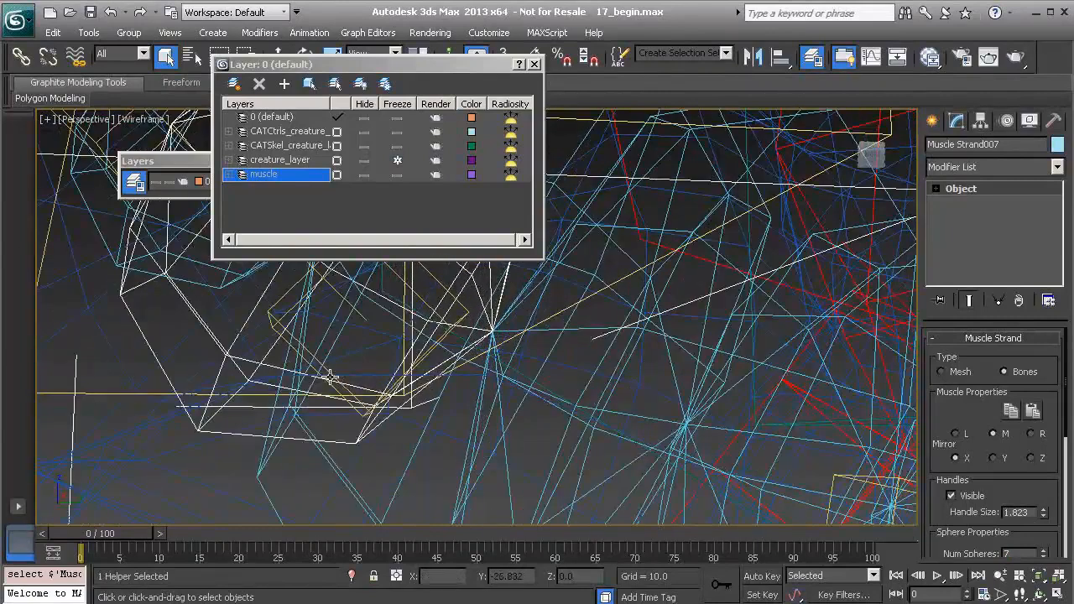
{"action": "left_click", "coordinate": [331, 378]}
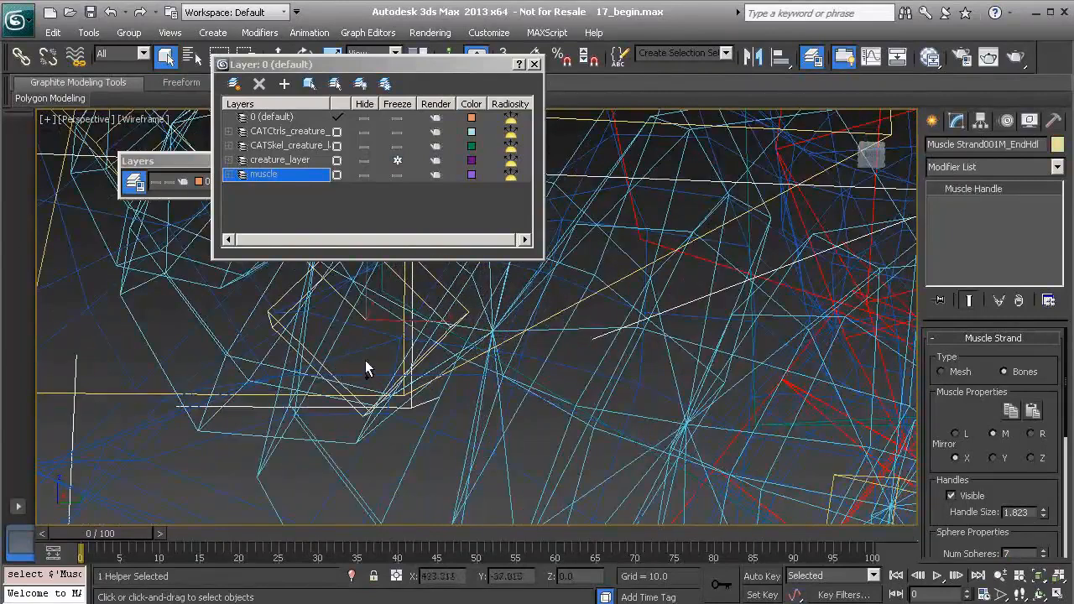
Step: Assign a Spring controller to the selected handle's position track and place the Spring Properties window clear of the controller list
{"action": "scroll", "coordinate": [363, 378], "scroll_direction": "down", "scroll_amount": 5}
{"action": "mouse_move", "coordinate": [358, 398]}
{"action": "middle_mouse_down", "text": "alt"}
{"action": "mouse_move", "coordinate": [391, 392]}
{"action": "mouse_move", "coordinate": [369, 410]}
{"action": "middle_mouse_up", "text": "alt"}
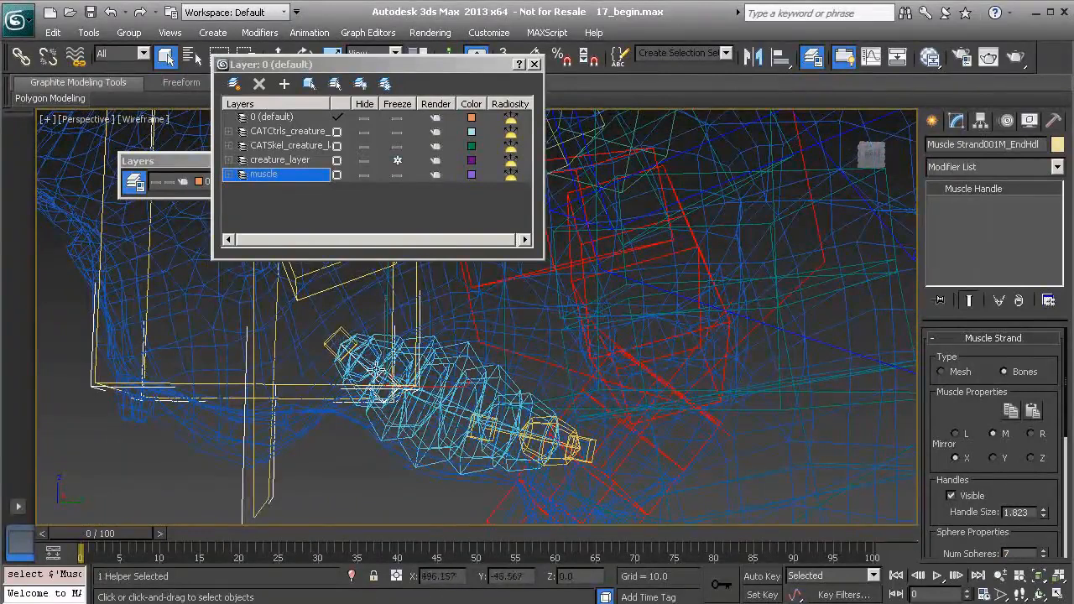
{"action": "scroll", "coordinate": [398, 401], "scroll_direction": "up", "scroll_amount": 3}
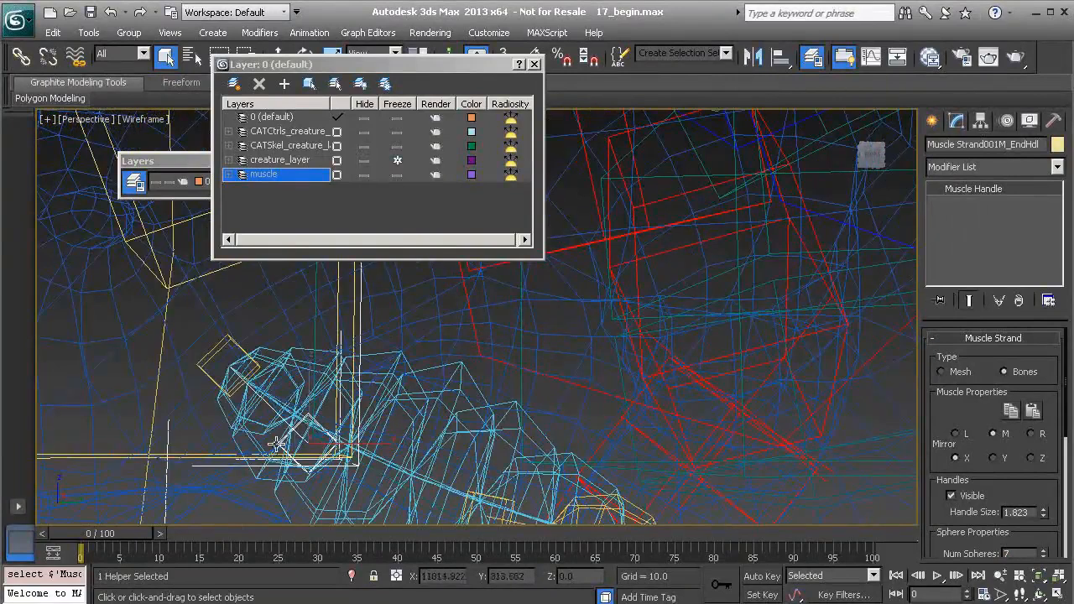
{"action": "mouse_move", "coordinate": [392, 403]}
{"action": "middle_mouse_down", "text": "alt"}
{"action": "mouse_move", "coordinate": [393, 382]}
{"action": "mouse_move", "coordinate": [408, 372]}
{"action": "mouse_move", "coordinate": [388, 387]}
{"action": "middle_mouse_up", "text": "alt"}
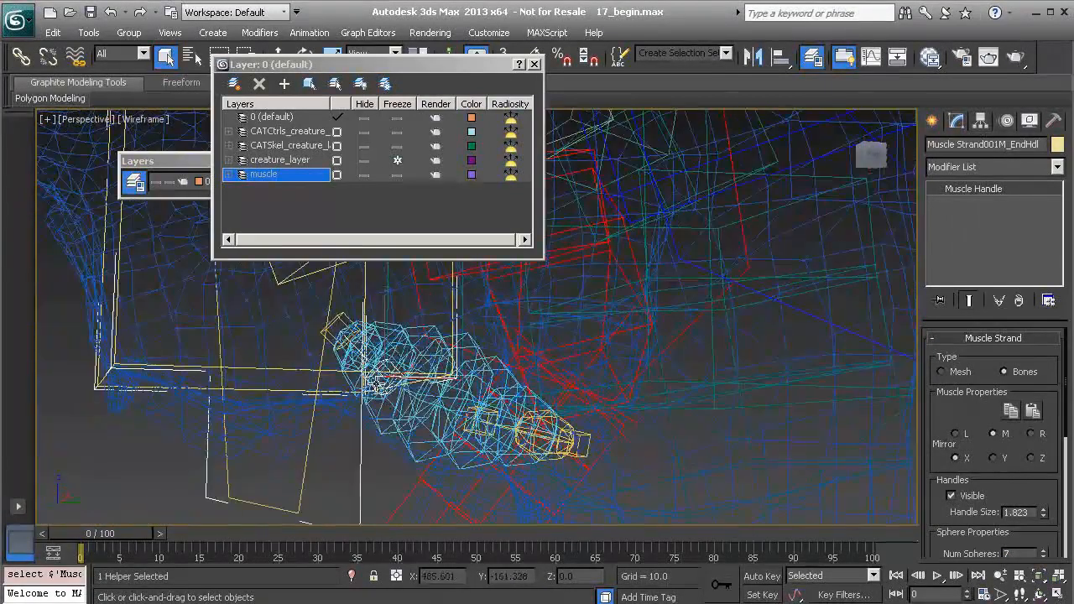
{"action": "left_click", "coordinate": [1008, 122]}
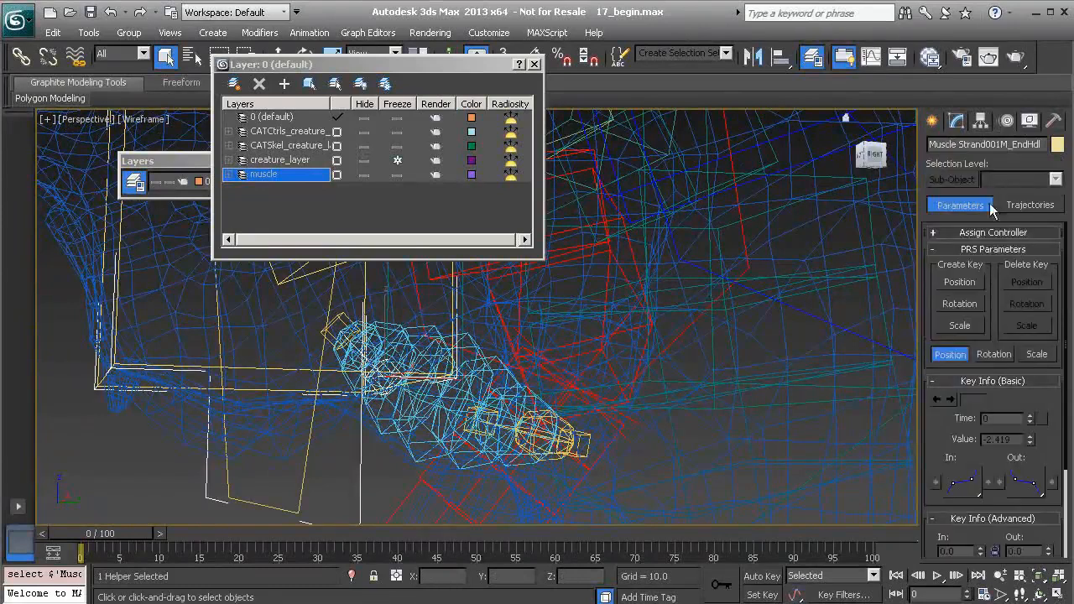
{"action": "left_click", "coordinate": [988, 235]}
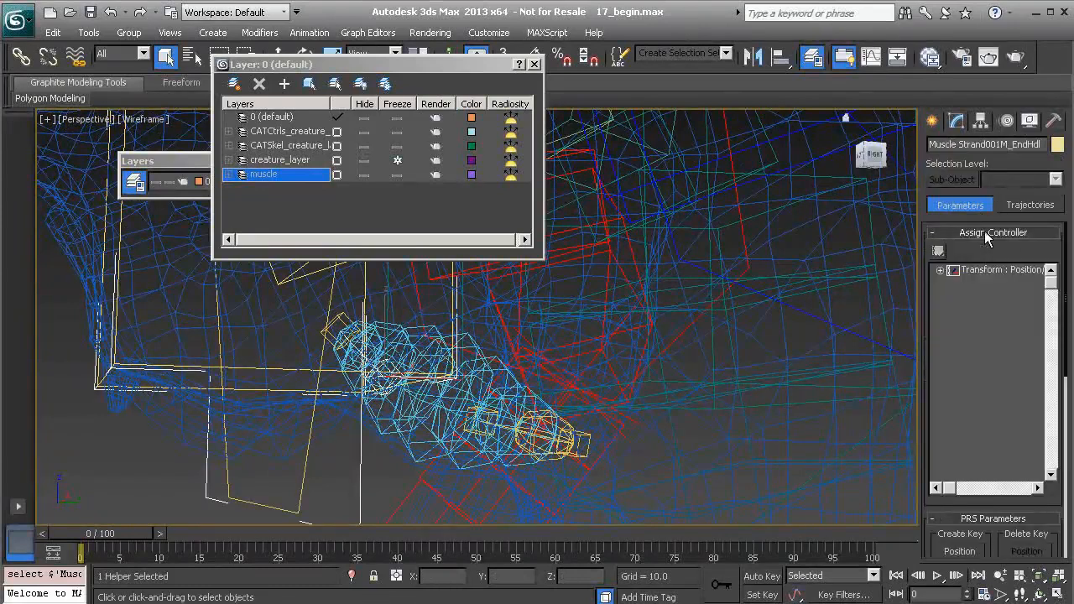
{"action": "left_click", "coordinate": [941, 270]}
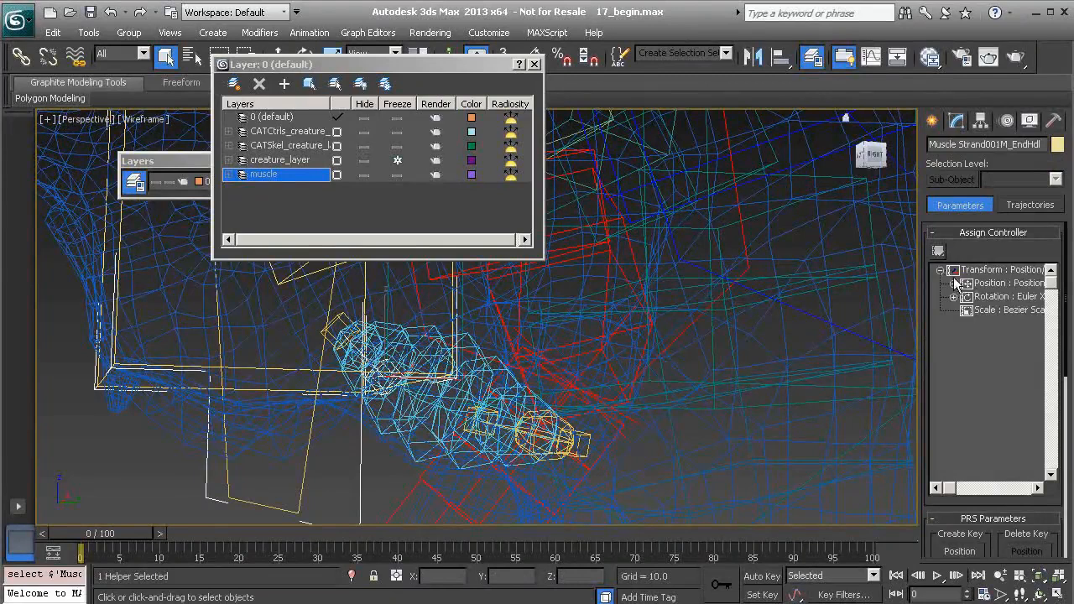
{"action": "left_click", "coordinate": [996, 284]}
{"action": "left_click", "coordinate": [939, 251]}
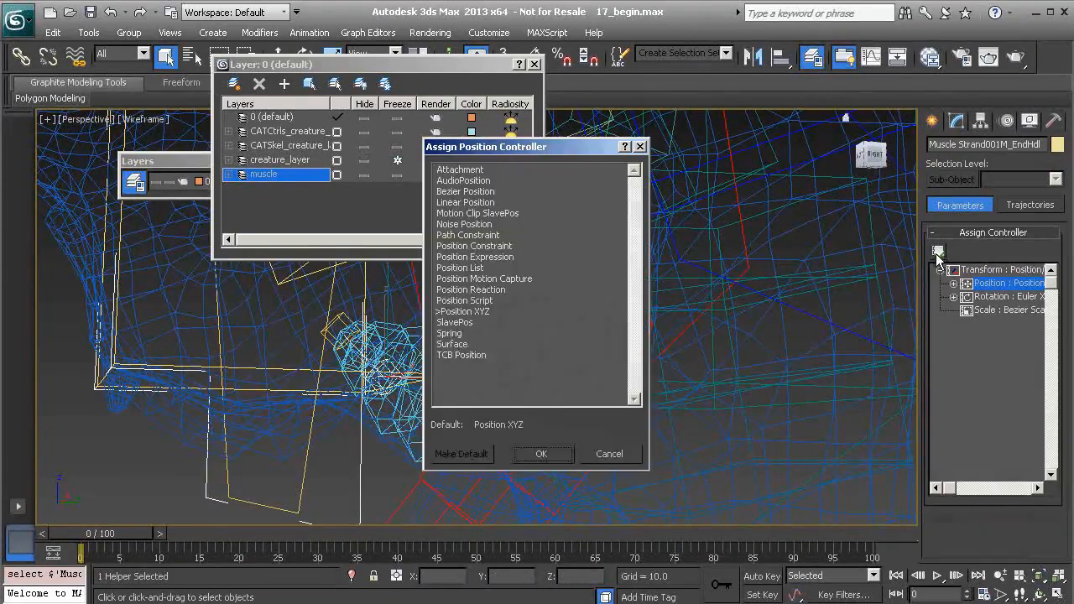
{"action": "left_click", "coordinate": [453, 334]}
{"action": "left_click", "coordinate": [541, 453]}
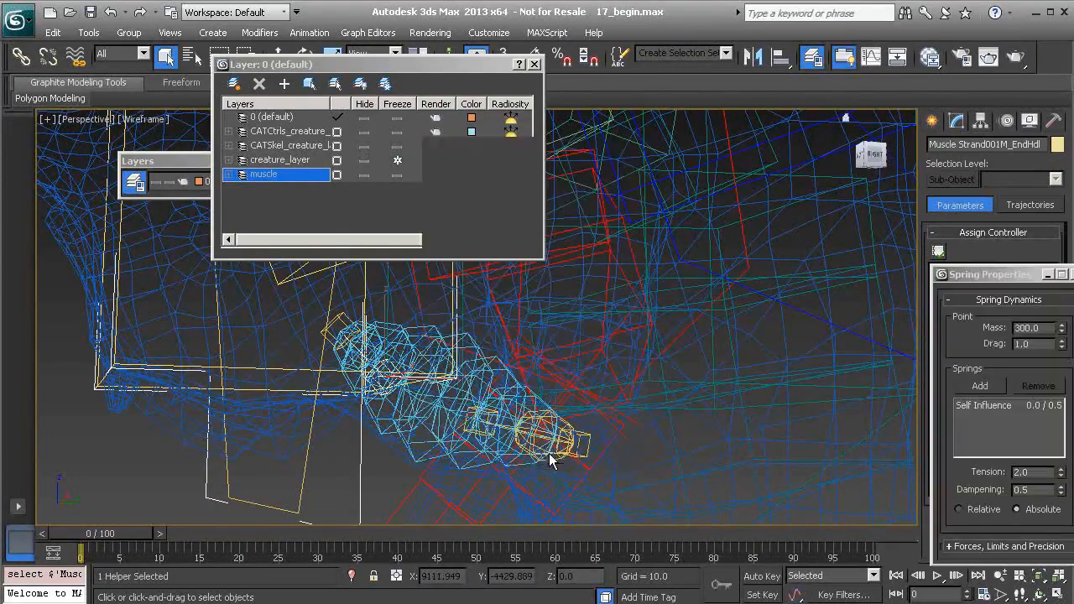
{"action": "left_click_drag", "start_coordinate": [994, 279], "coordinate": [162, 260]}
Step: Play the animation to check the spring-driven muscle, stop it and return to the first frame
{"action": "scroll", "coordinate": [459, 360], "scroll_direction": "down", "scroll_amount": 5}
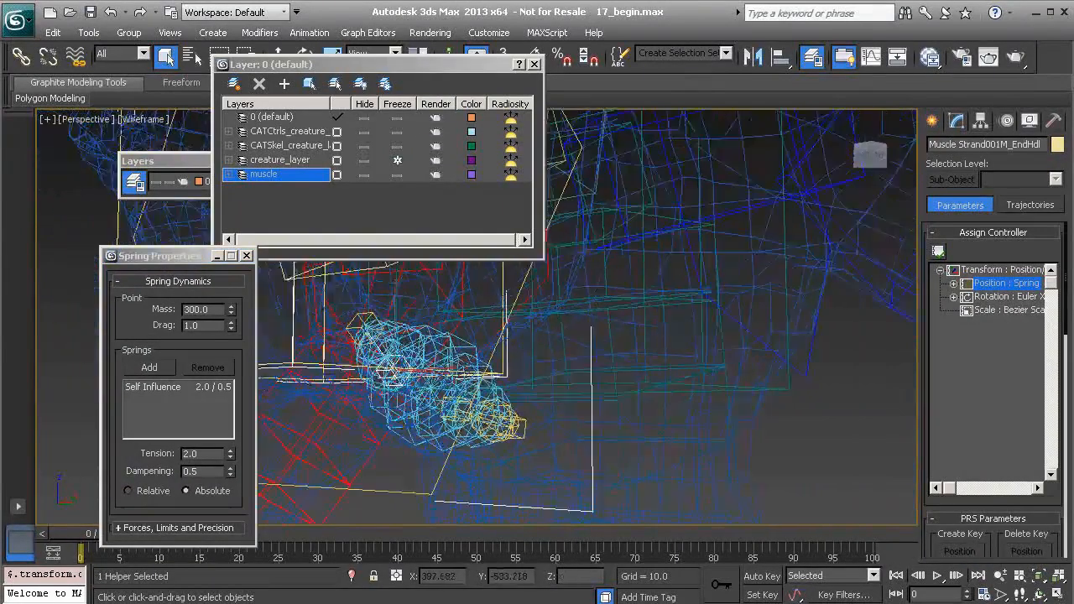
{"action": "middle_click_drag", "start_coordinate": [477, 389], "coordinate": [400, 374]}
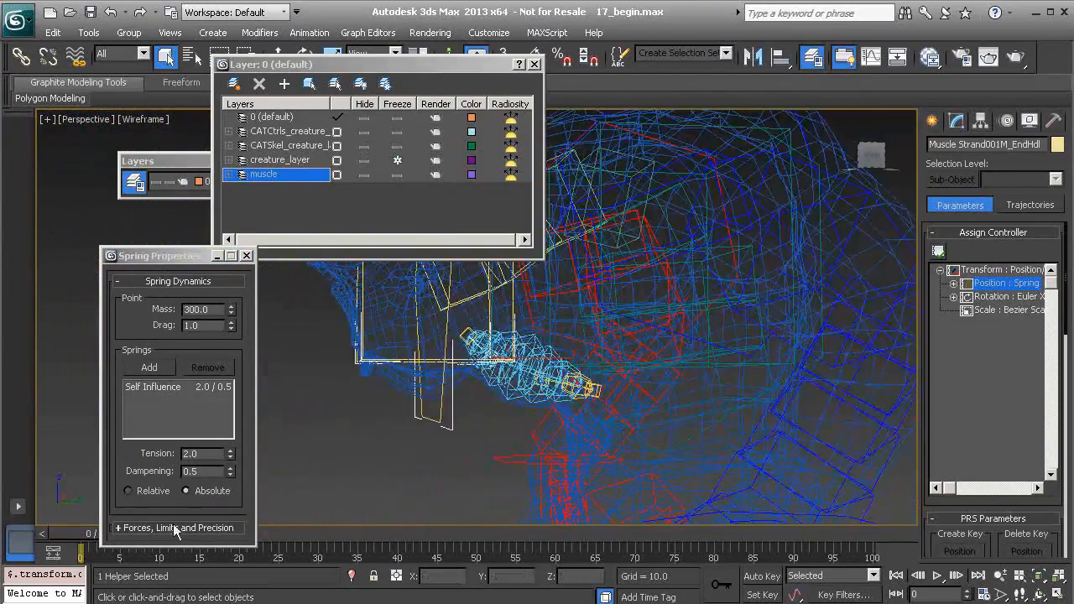
{"action": "left_click", "coordinate": [939, 576]}
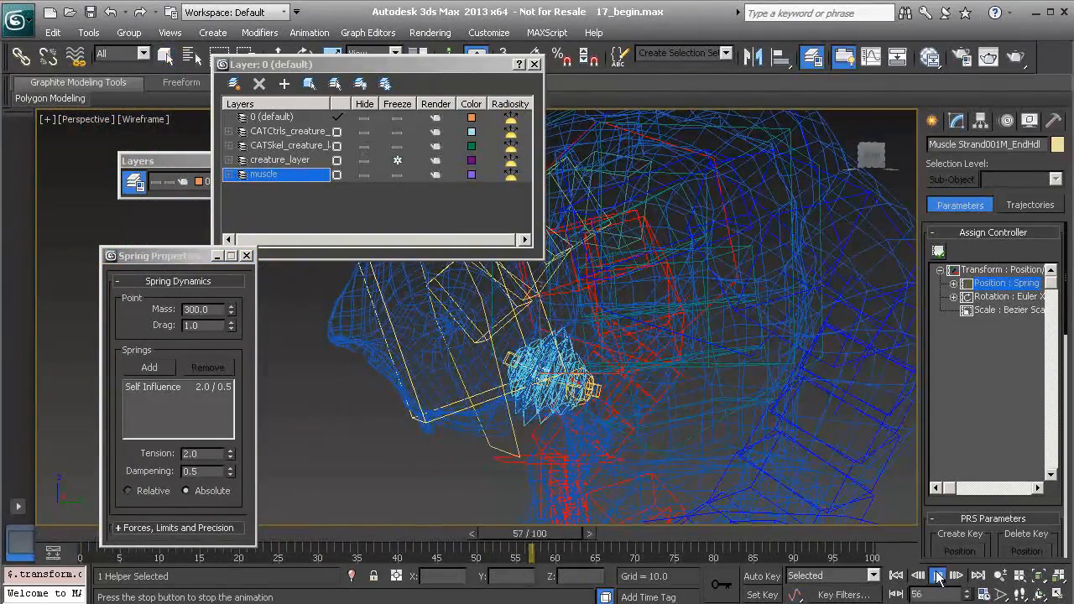
{"action": "left_click", "coordinate": [938, 576]}
{"action": "left_click", "coordinate": [897, 576]}
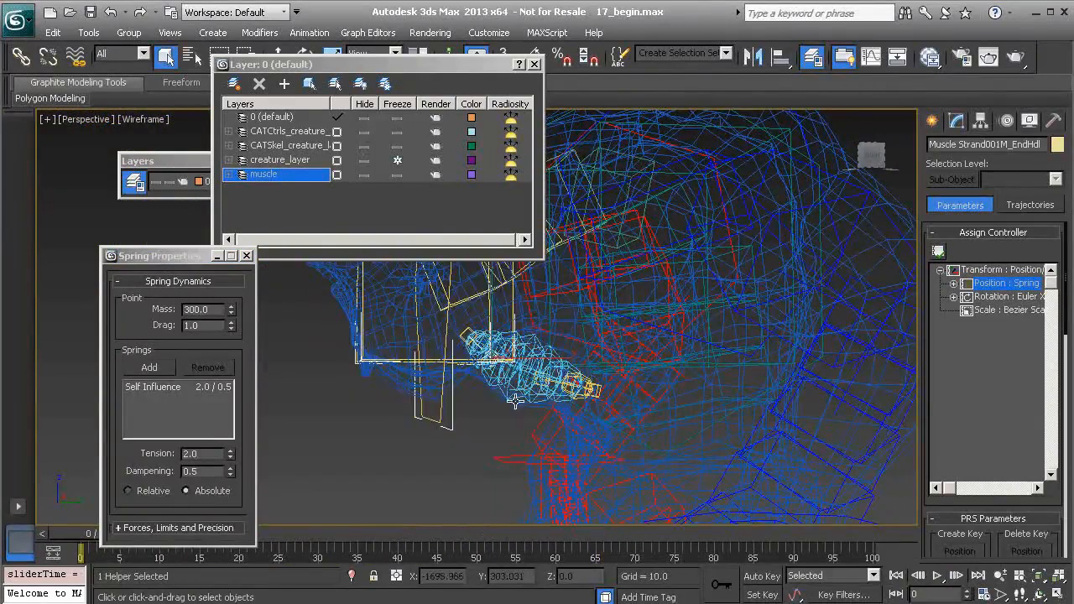
Step: Select the CreatureRig_Pelvis003Gizmo shape around the creature's head and delete its keys at frames 20 and 40
{"action": "middle_click_drag", "start_coordinate": [517, 400], "coordinate": [629, 373], "text": "alt"}
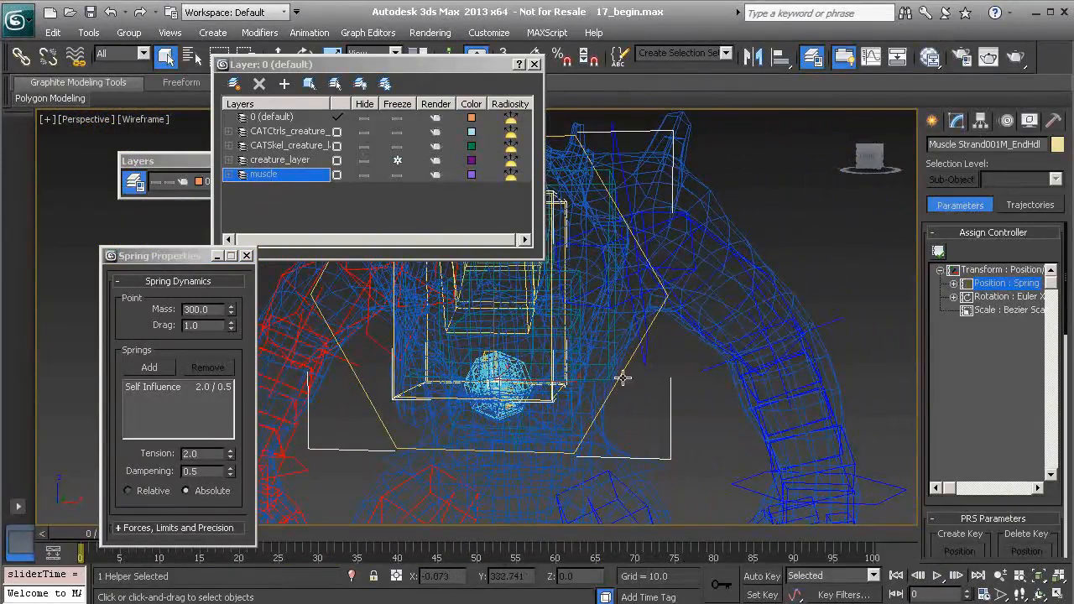
{"action": "left_click", "coordinate": [622, 377]}
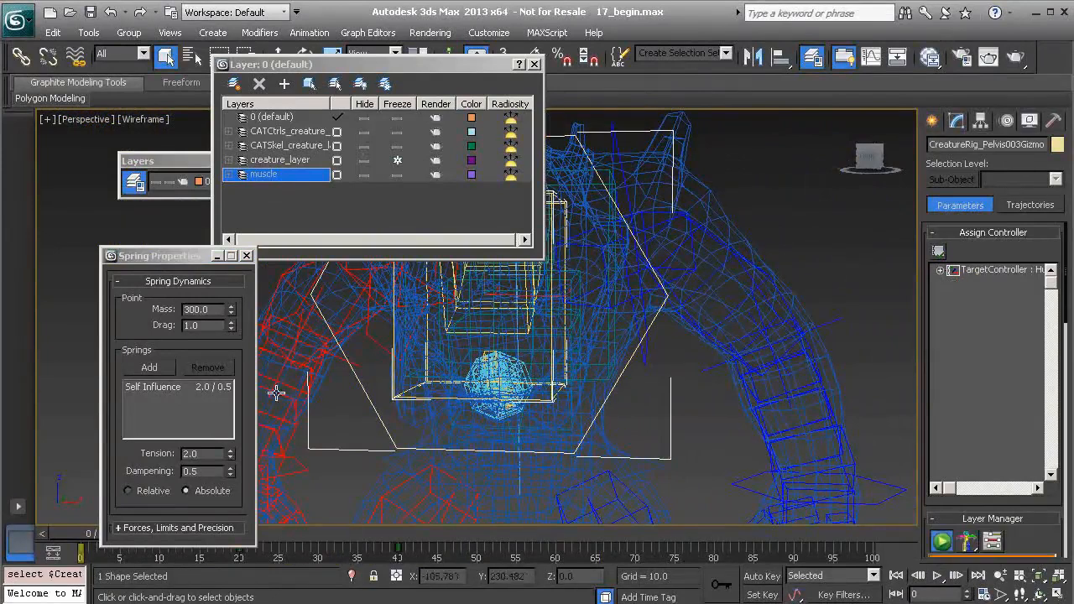
{"action": "left_click_drag", "start_coordinate": [156, 256], "coordinate": [125, 166]}
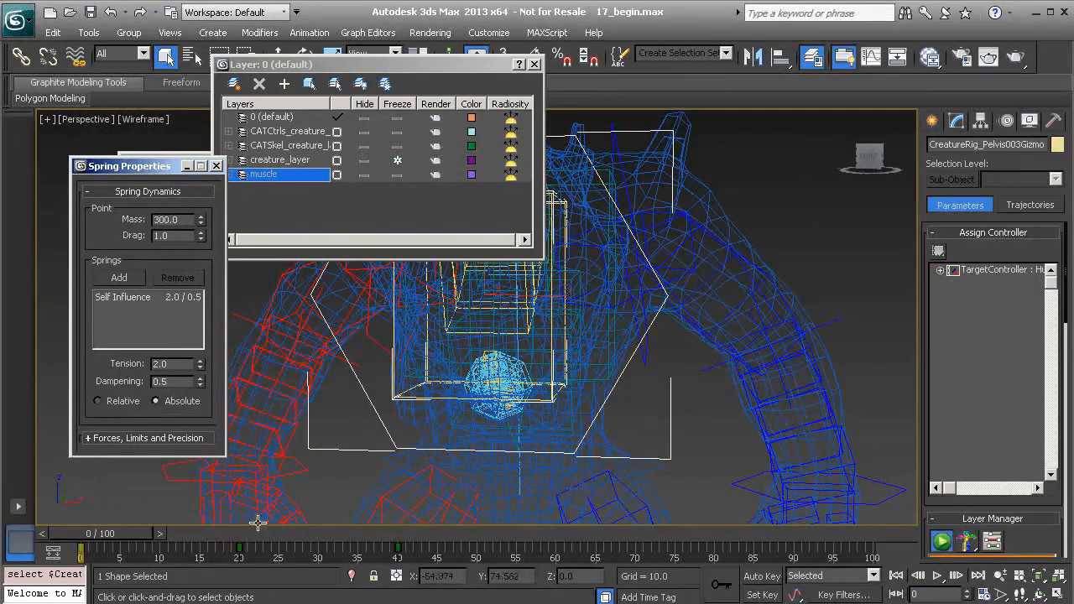
{"action": "left_click_drag", "start_coordinate": [195, 560], "coordinate": [454, 571]}
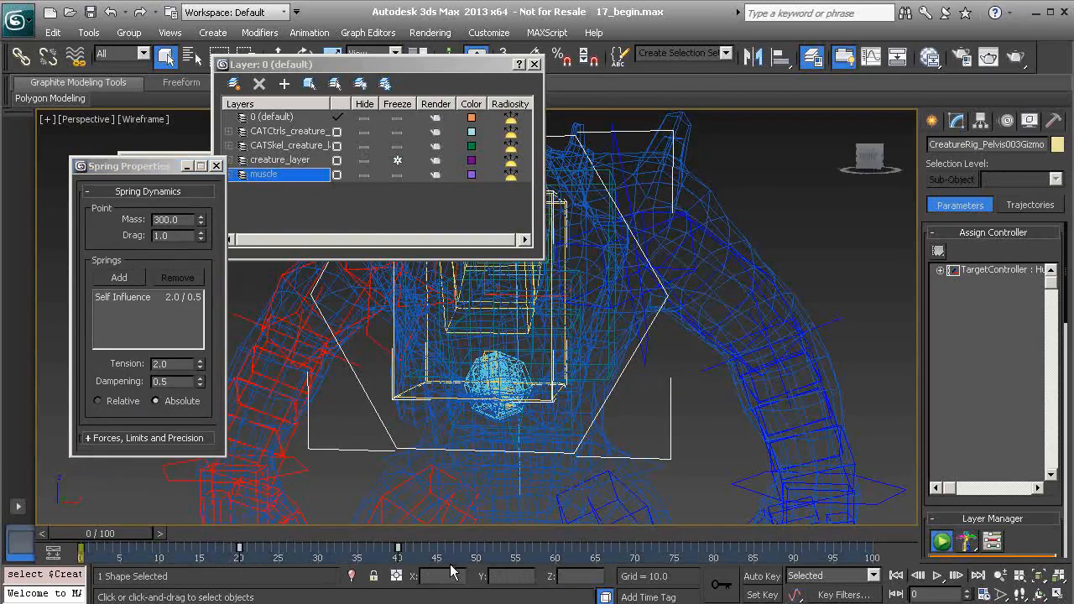
{"action": "right_click", "coordinate": [402, 558]}
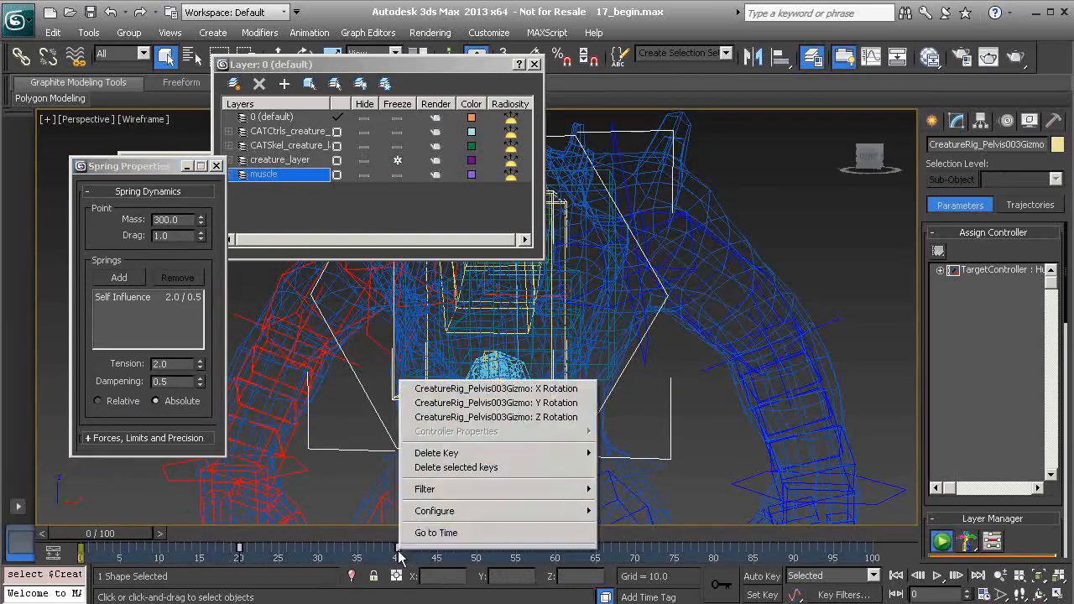
{"action": "left_click", "coordinate": [476, 468]}
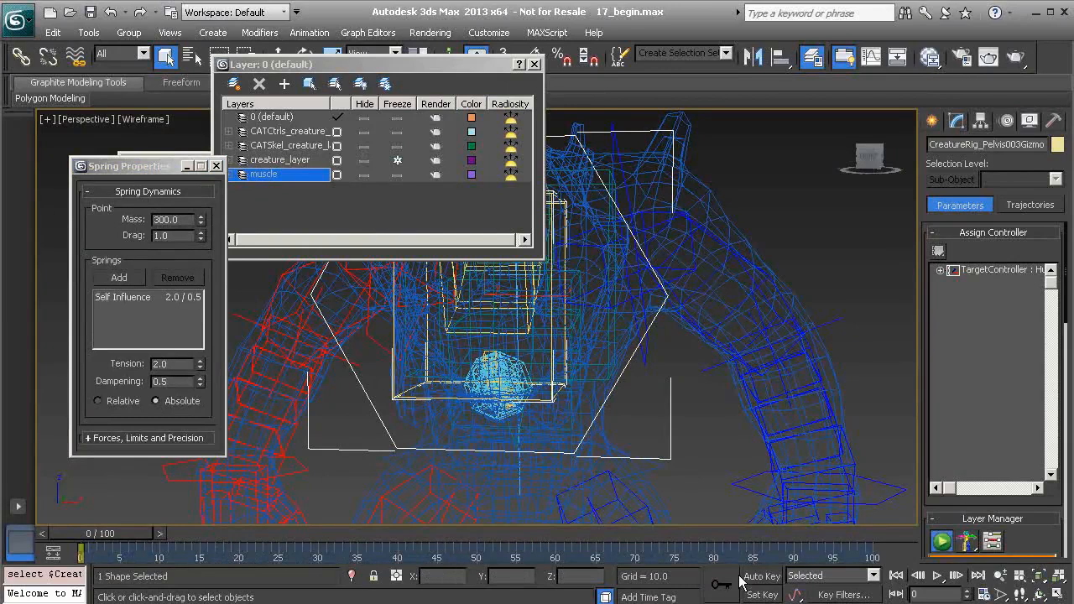
Step: In shaded display with Auto Key on, rotate the head gizmo one way at frame 10 and the opposite way to about -145° in Z at frame 20
{"action": "left_click", "coordinate": [765, 576]}
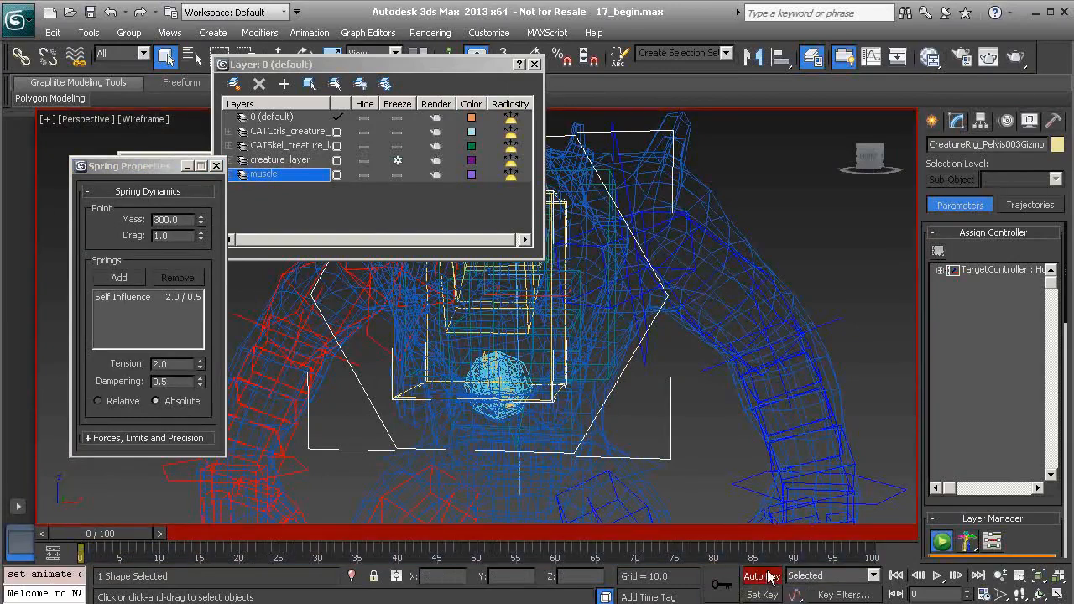
{"action": "left_click_drag", "start_coordinate": [638, 461], "coordinate": [634, 394]}
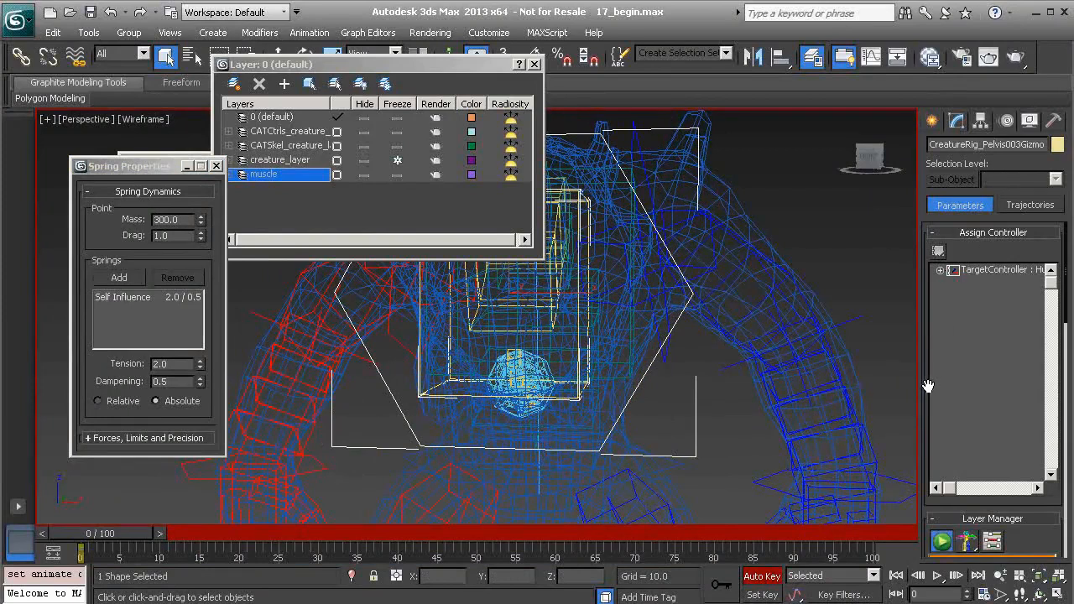
{"action": "key", "text": "F3"}
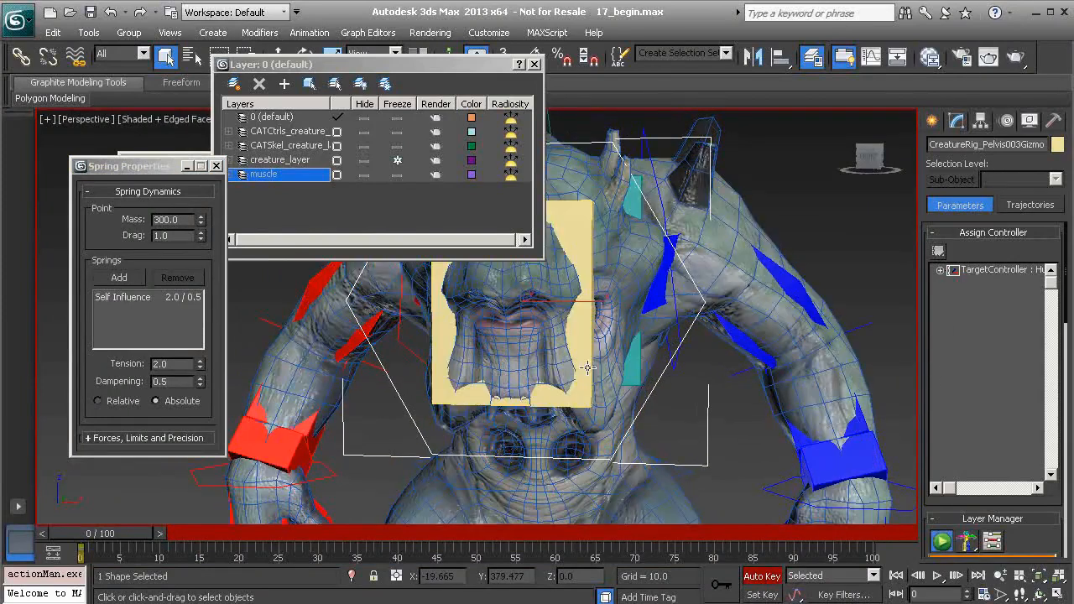
{"action": "key", "text": "alt"}
{"action": "left_click_drag", "start_coordinate": [104, 537], "coordinate": [180, 538]}
{"action": "middle_click_drag", "start_coordinate": [615, 372], "coordinate": [551, 292], "text": "alt"}
{"action": "key", "text": "e"}
{"action": "left_click_drag", "start_coordinate": [550, 284], "coordinate": [635, 315]}
{"action": "left_click_drag", "start_coordinate": [178, 541], "coordinate": [250, 535]}
{"action": "left_click_drag", "start_coordinate": [696, 286], "coordinate": [466, 291]}
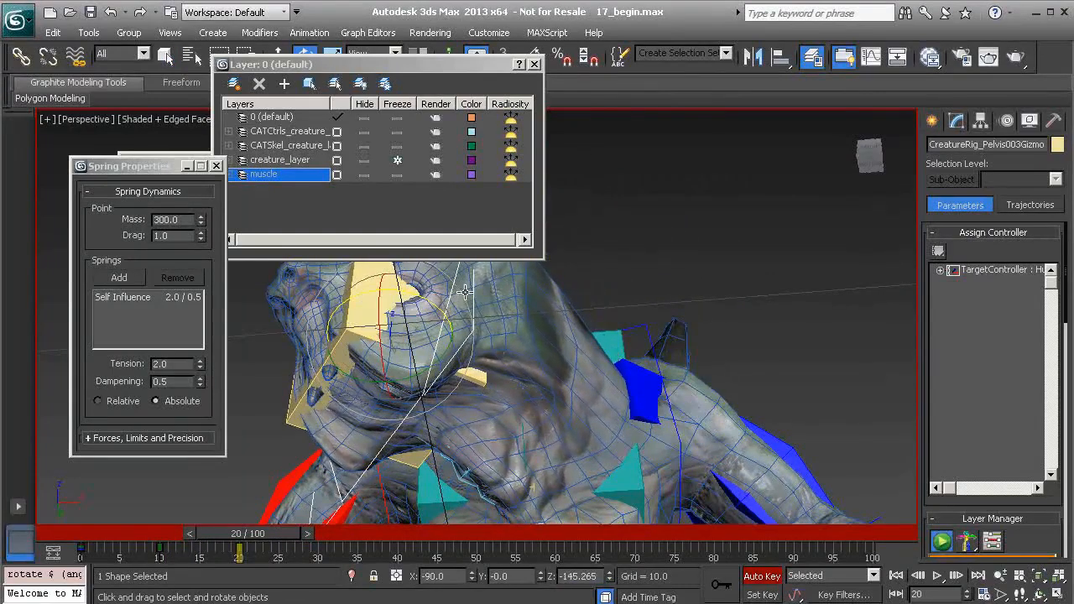
Step: Play the head turn, retime its two rotation keys to frames 5 and 10, and play it again
{"action": "left_click", "coordinate": [938, 576]}
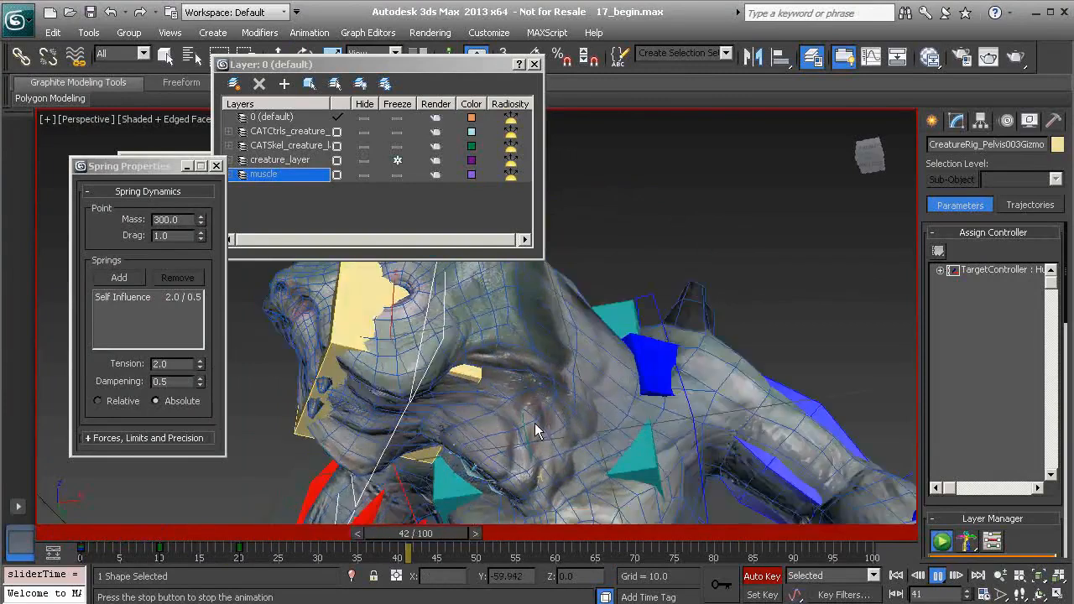
{"action": "left_click", "coordinate": [937, 576]}
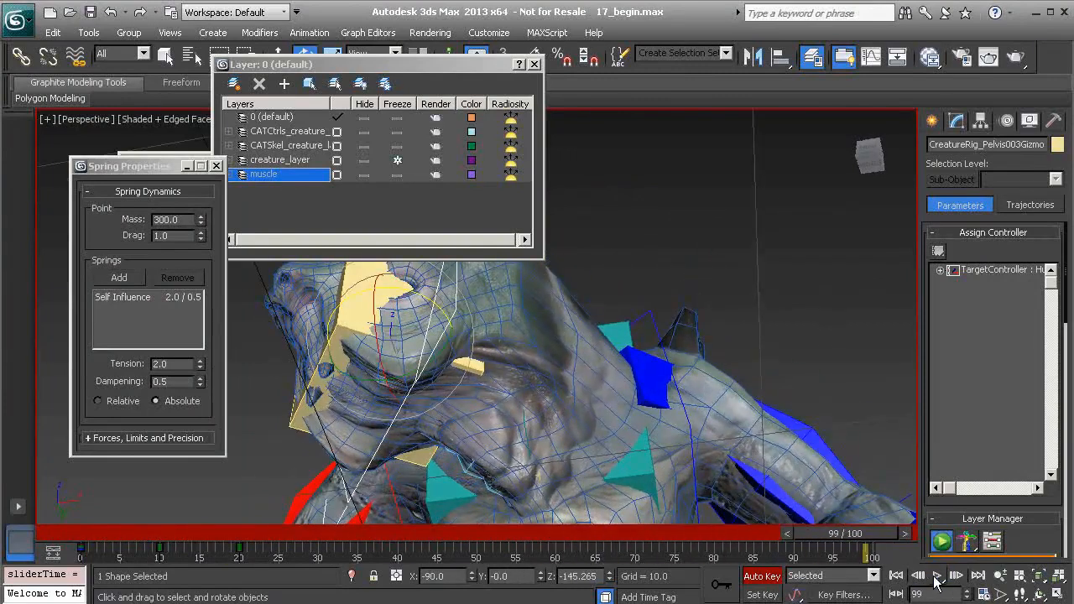
{"action": "left_click_drag", "start_coordinate": [158, 551], "coordinate": [120, 552]}
{"action": "left_click_drag", "start_coordinate": [238, 552], "coordinate": [160, 553]}
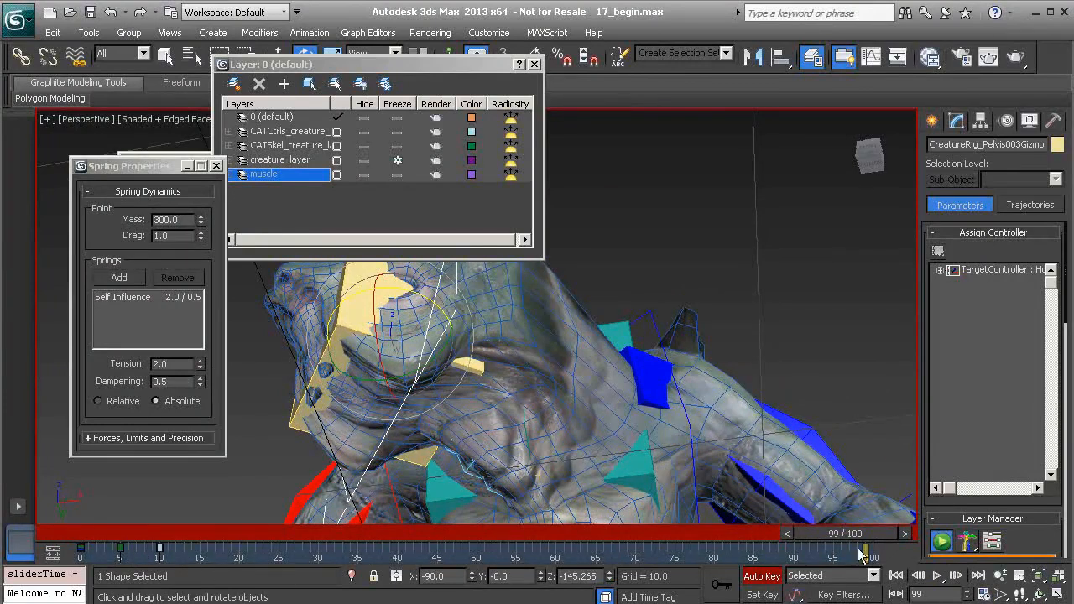
{"action": "left_click", "coordinate": [937, 576]}
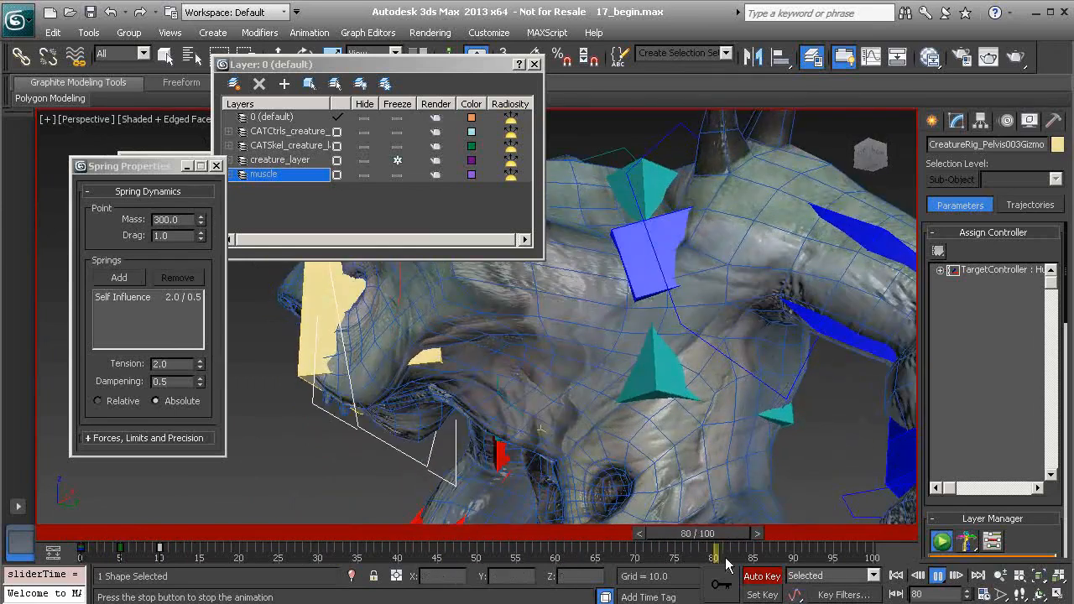
{"action": "key", "text": "/"}
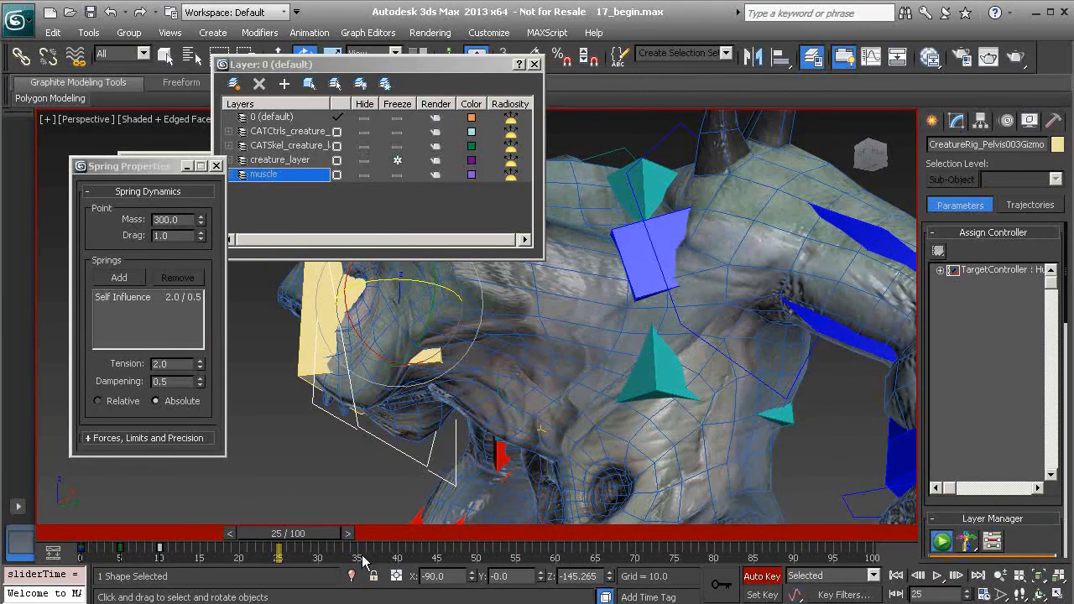
Step: Shorten the active time range, trying an end at frame 23 before settling on frame 39
{"action": "right_click_drag", "start_coordinate": [327, 559], "coordinate": [917, 589], "text": "ctrl+alt"}
{"action": "left_click", "coordinate": [938, 575]}
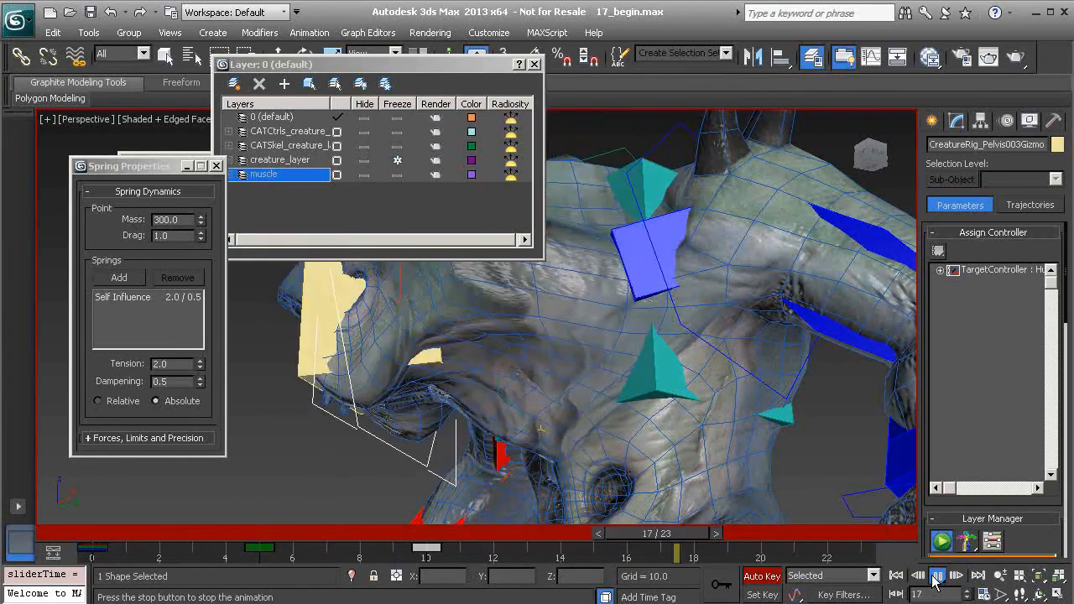
{"action": "left_click", "coordinate": [936, 577]}
{"action": "right_click_drag", "start_coordinate": [749, 554], "coordinate": [416, 543], "text": "ctrl+alt"}
{"action": "right_click_drag", "start_coordinate": [726, 564], "coordinate": [711, 573], "text": "ctrl+alt"}
Step: Play the head turn over the active range and from a side view to examine the throat's spring motion, returning to frame 0
{"action": "left_click", "coordinate": [937, 577]}
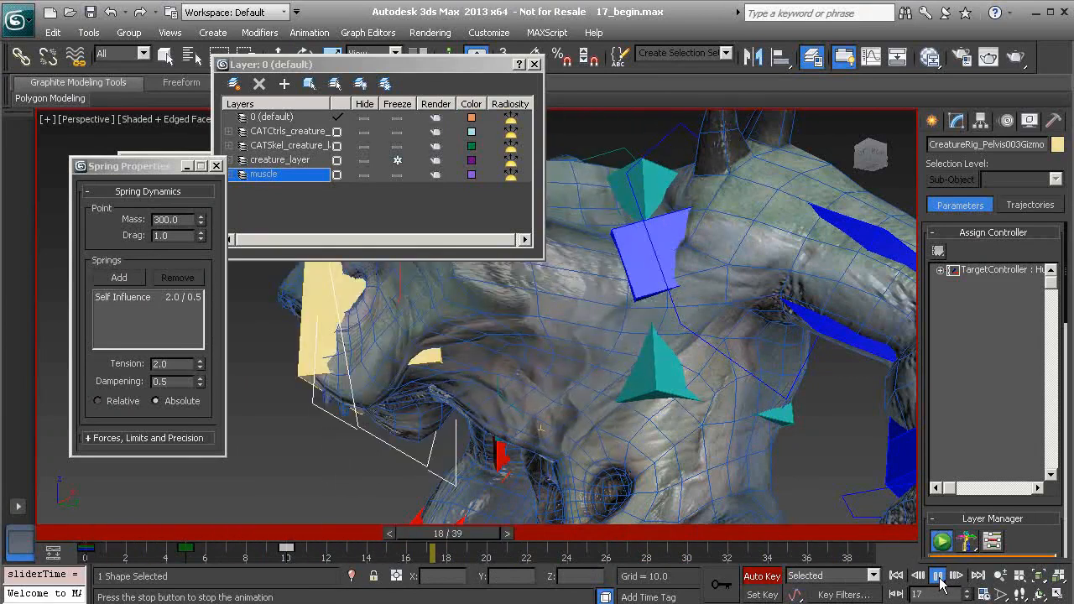
{"action": "left_click", "coordinate": [939, 578]}
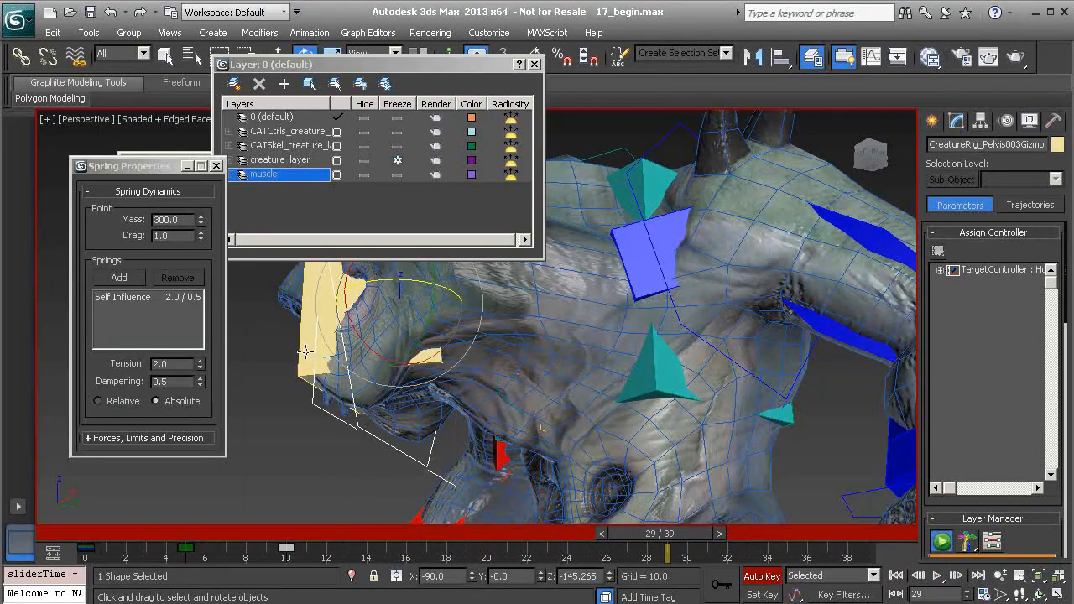
{"action": "left_click_drag", "start_coordinate": [649, 534], "coordinate": [35, 529]}
{"action": "middle_click_drag", "start_coordinate": [530, 380], "coordinate": [485, 395], "text": "alt"}
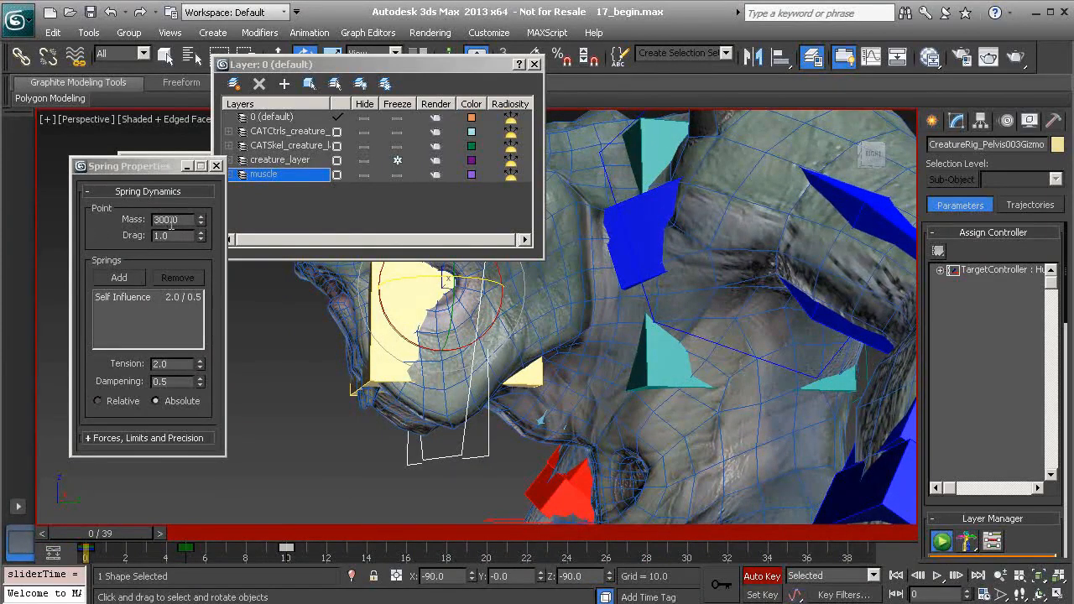
{"action": "left_click", "coordinate": [939, 577]}
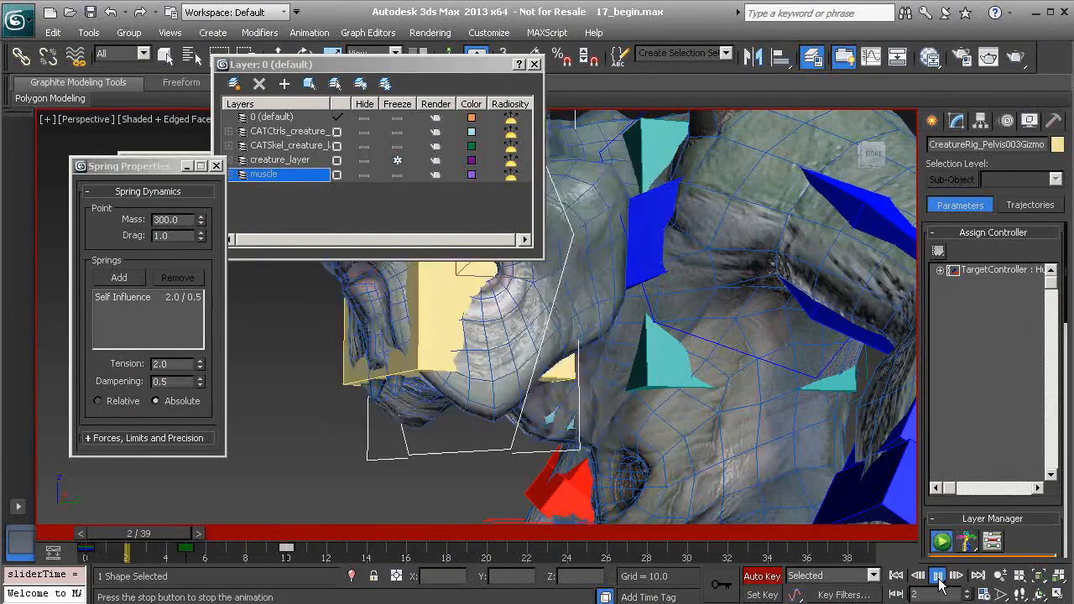
{"action": "left_click", "coordinate": [938, 578]}
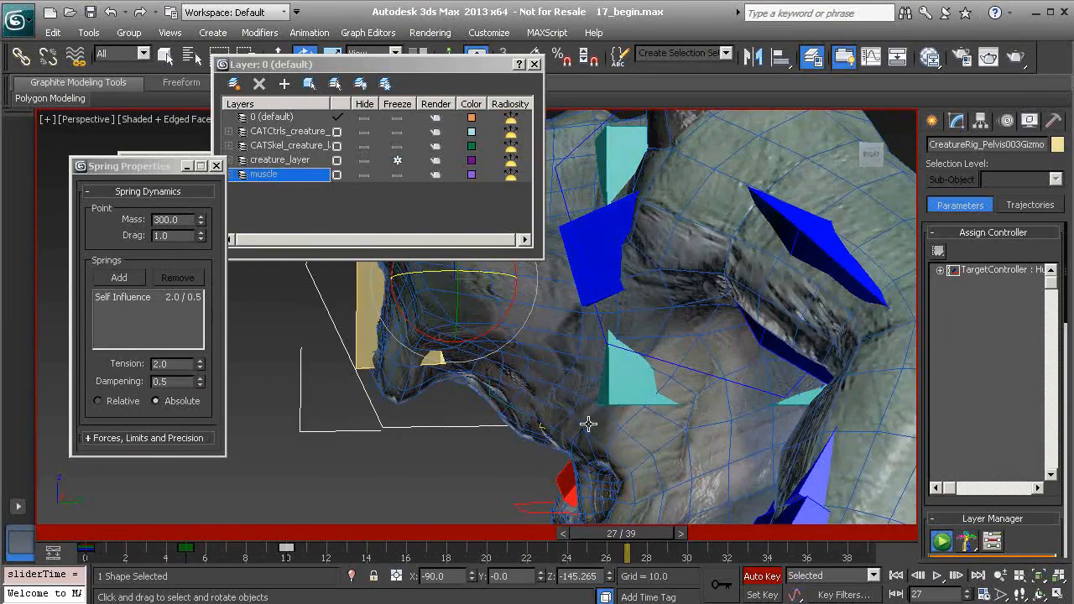
{"action": "left_click", "coordinate": [897, 575]}
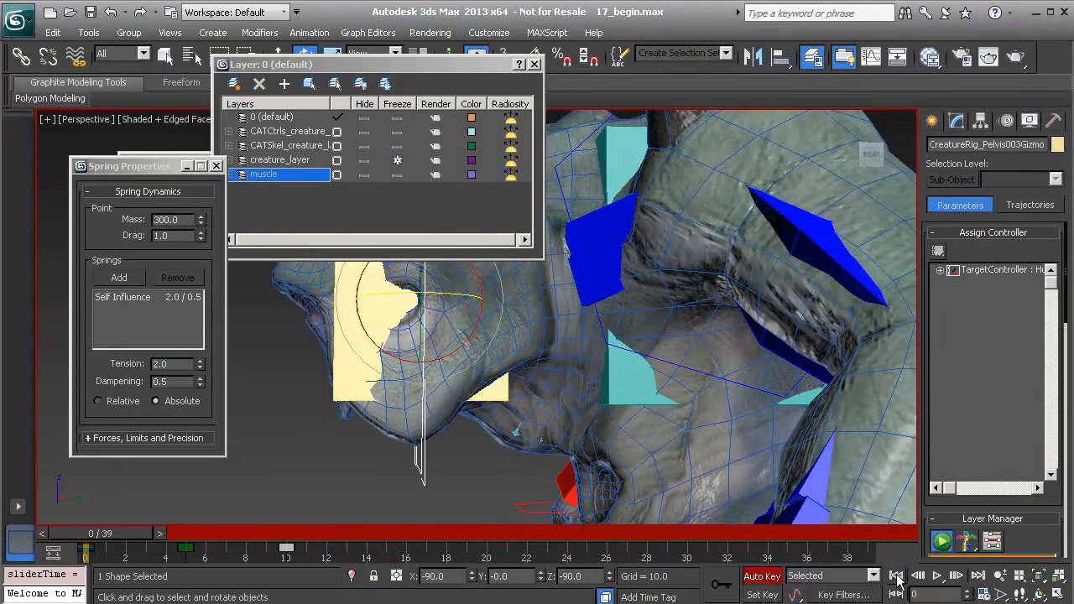
Step: Set the spring's mass to 400, play the animation to check the throat and return to frame 0
{"action": "double_click", "coordinate": [158, 219]}
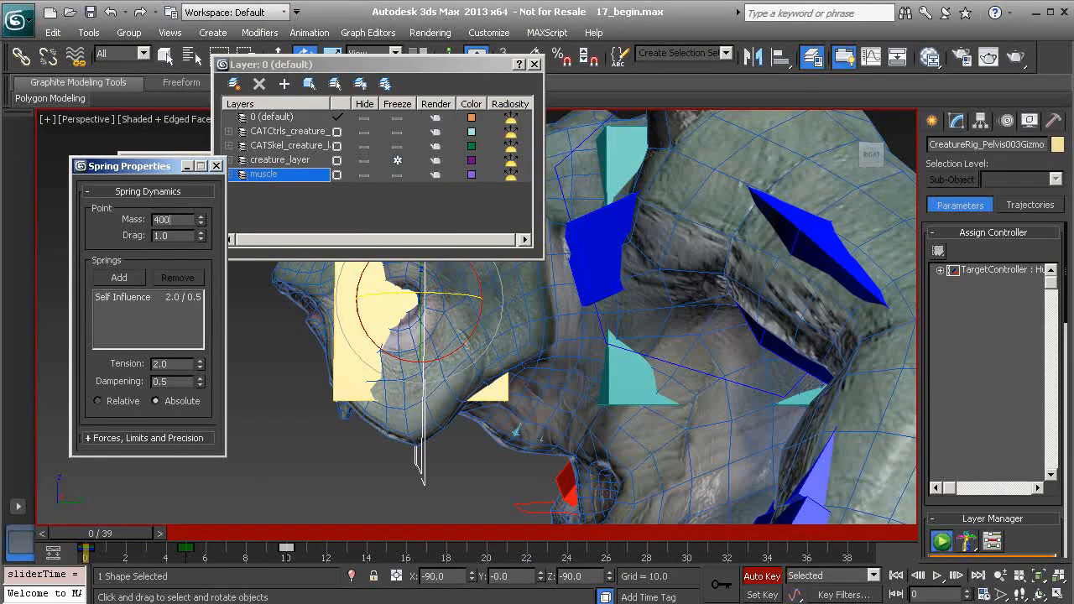
{"action": "left_click", "coordinate": [937, 576]}
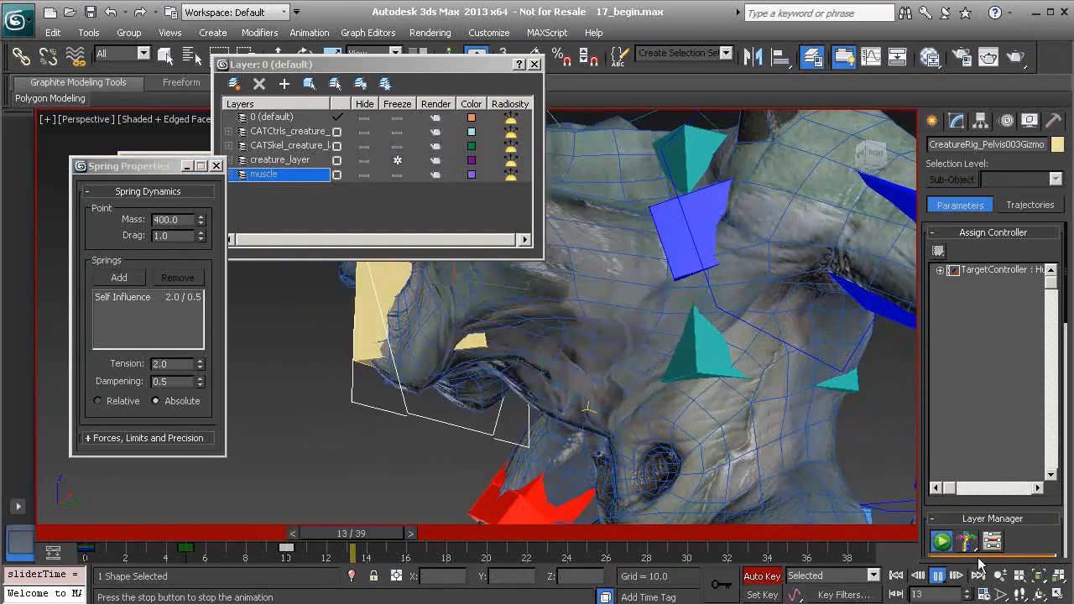
{"action": "left_click", "coordinate": [940, 577]}
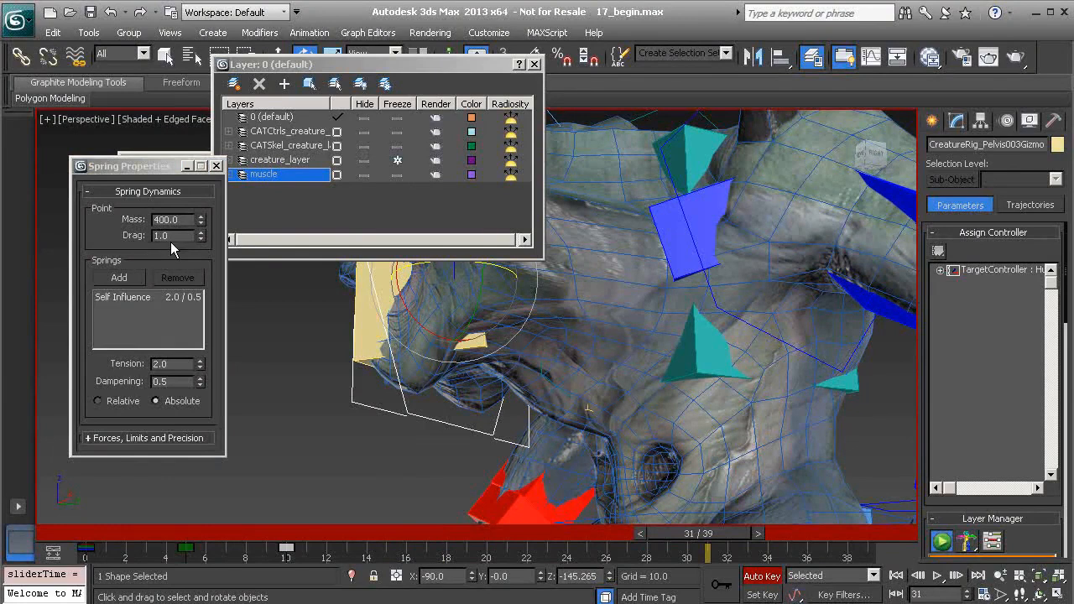
{"action": "middle_click_drag", "start_coordinate": [477, 408], "coordinate": [448, 405], "text": "alt"}
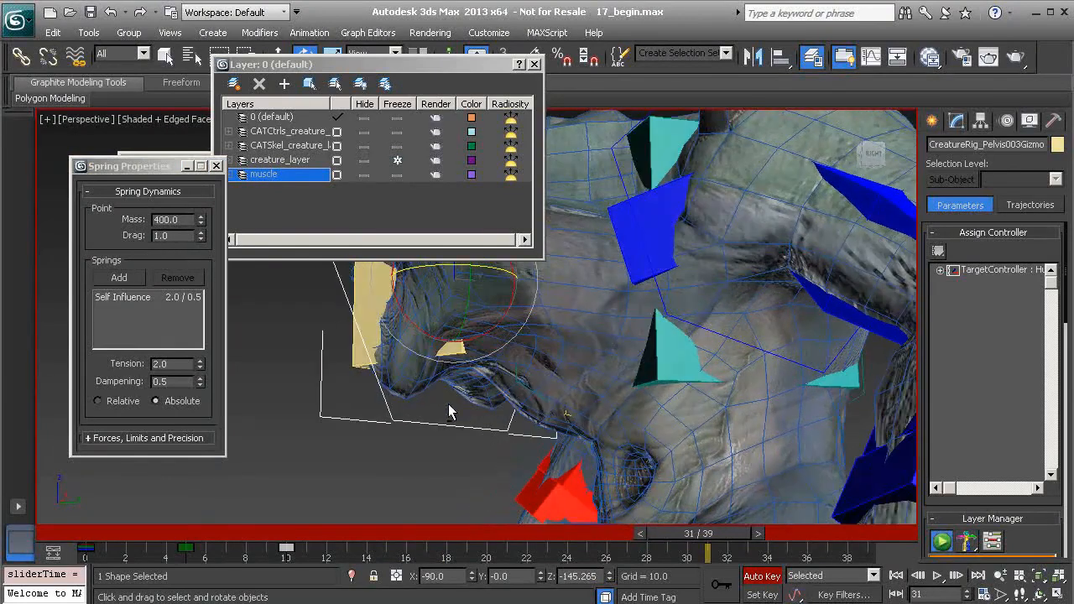
{"action": "left_click_drag", "start_coordinate": [745, 543], "coordinate": [118, 534]}
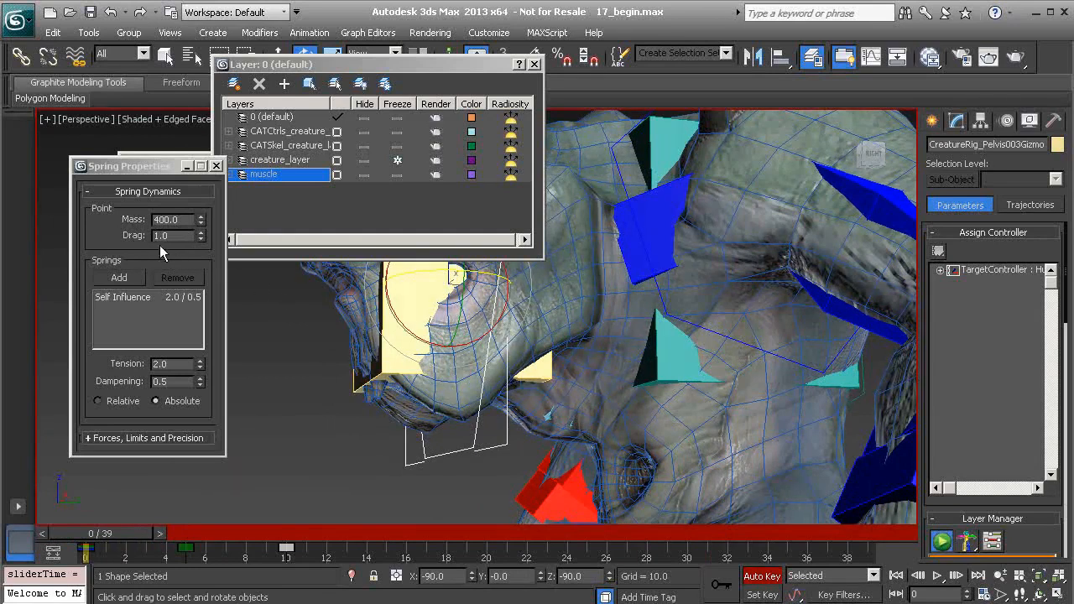
Step: Set the spring's drag to 0.4, play the animation to check the throat and return to frame 0
{"action": "middle_click_drag", "start_coordinate": [549, 417], "coordinate": [480, 406], "text": "alt"}
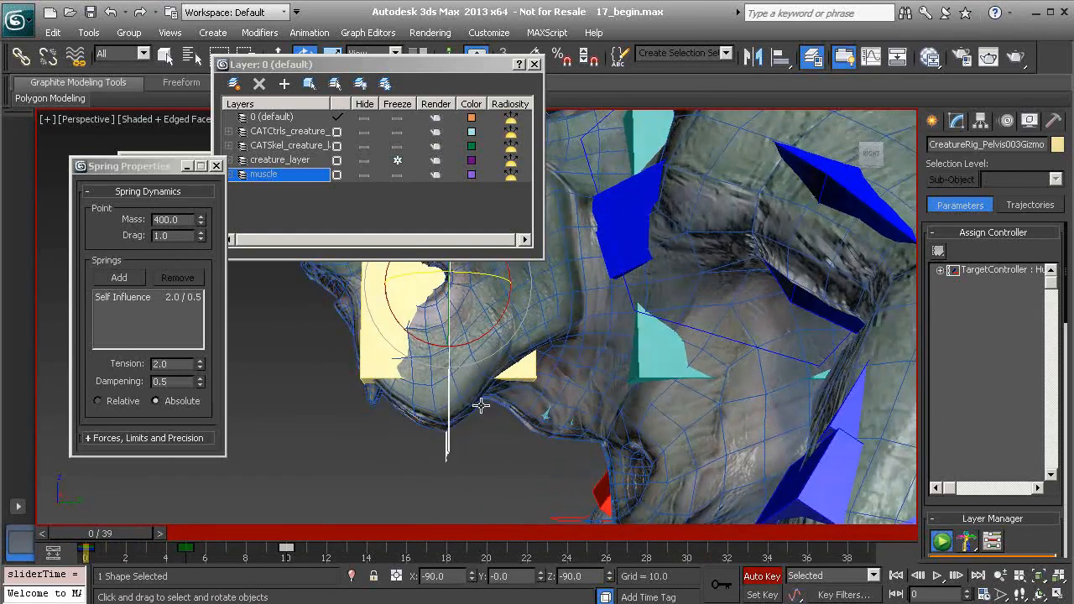
{"action": "double_click", "coordinate": [165, 236]}
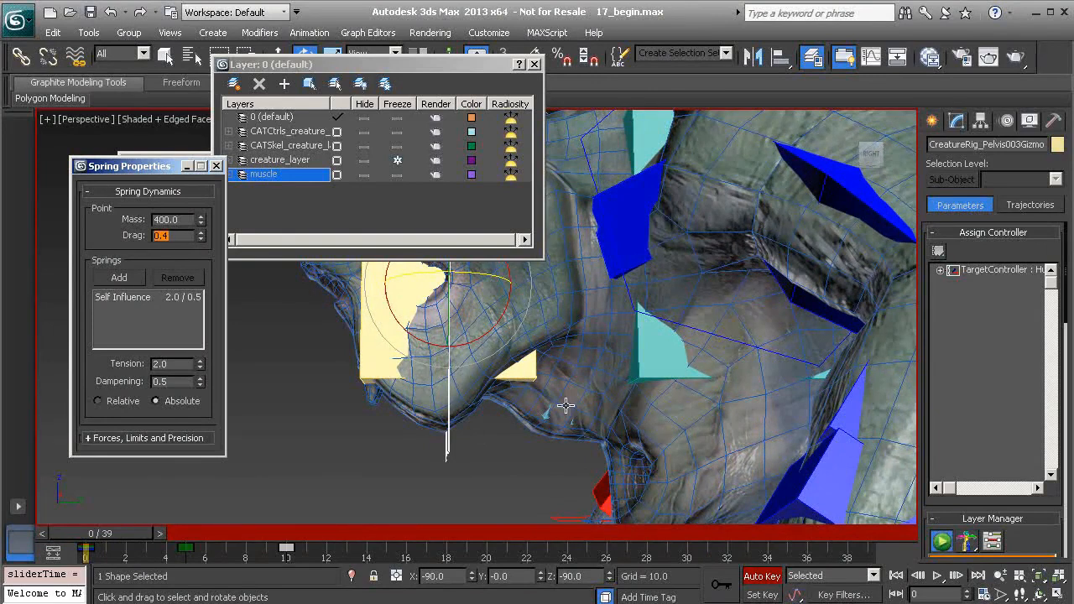
{"action": "left_click", "coordinate": [938, 576]}
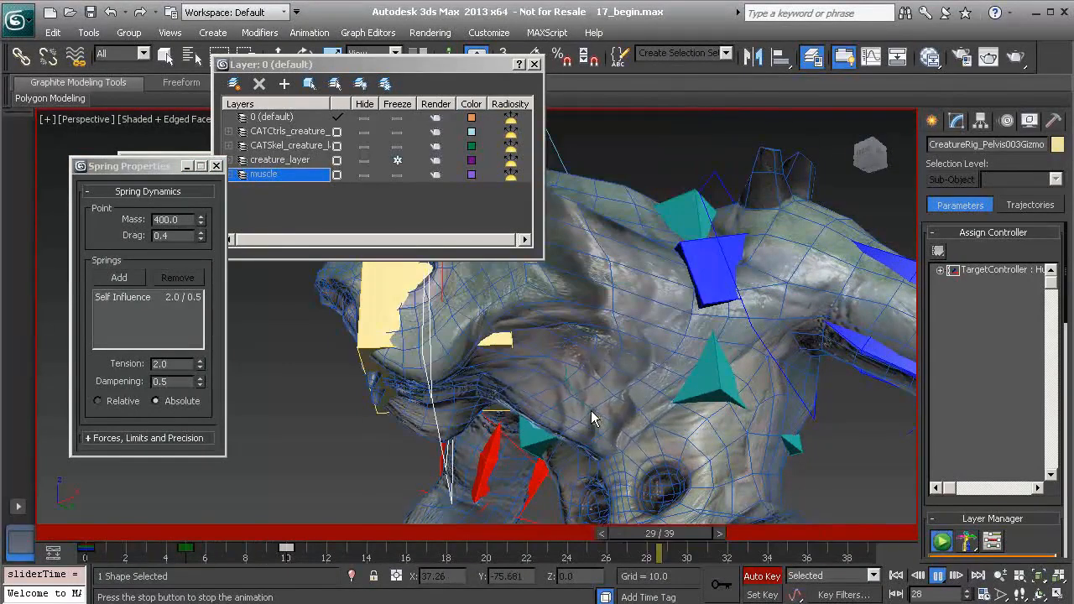
{"action": "left_click", "coordinate": [941, 576]}
{"action": "middle_click_drag", "start_coordinate": [508, 383], "coordinate": [504, 396], "text": "alt"}
{"action": "left_click_drag", "start_coordinate": [474, 546], "coordinate": [101, 551]}
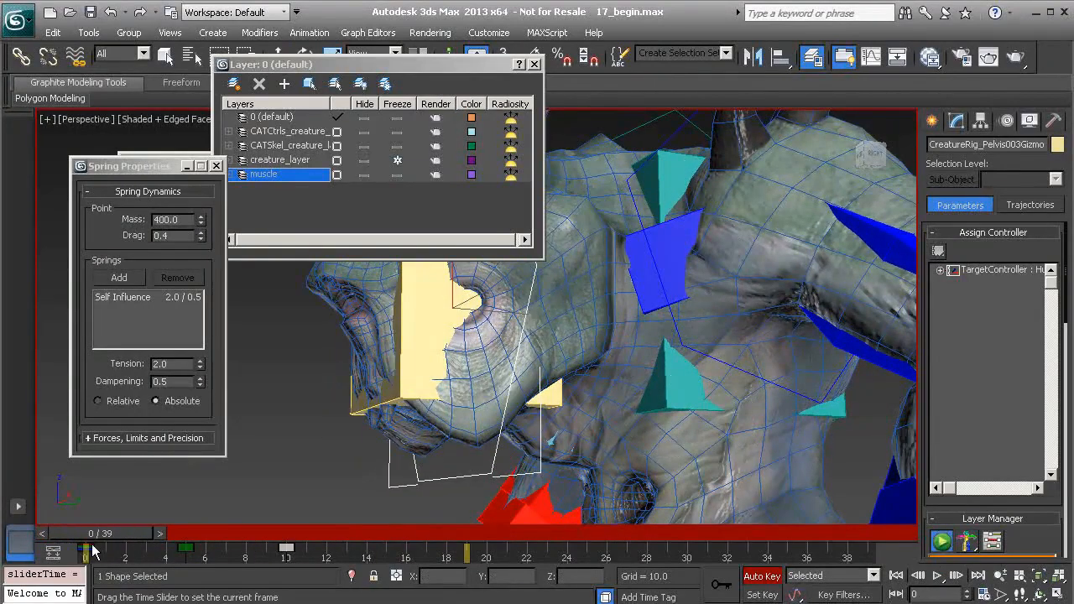
{"action": "middle_click_drag", "start_coordinate": [520, 446], "coordinate": [493, 450], "text": "alt"}
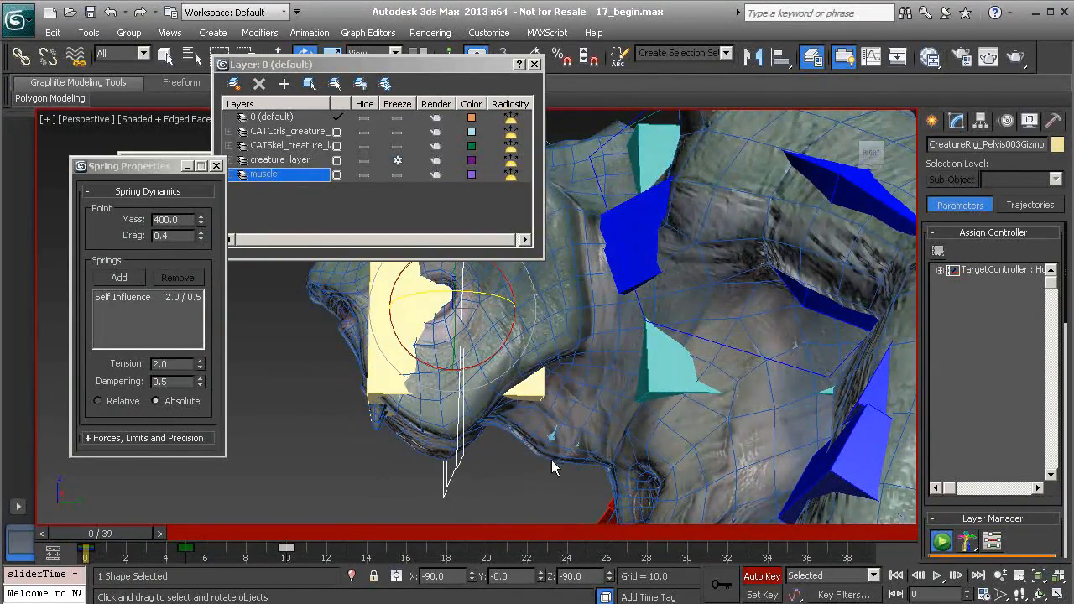
{"action": "left_click_drag", "start_coordinate": [137, 536], "coordinate": [23, 554]}
Step: Clear the selection and expand the spring's Forces, Limits and Precision settings to examine them
{"action": "left_click", "coordinate": [303, 414]}
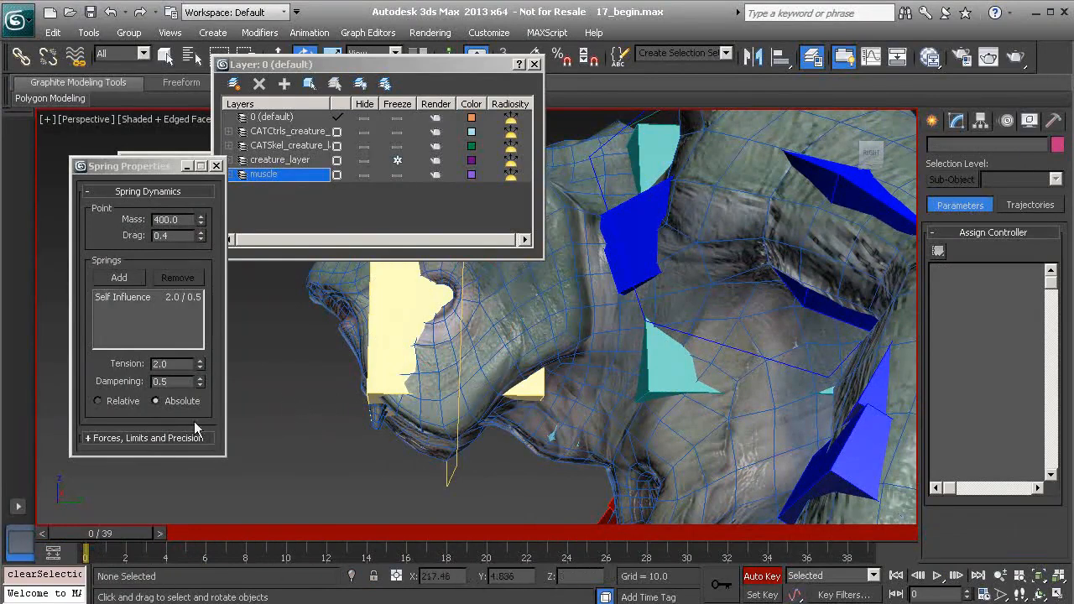
{"action": "left_click", "coordinate": [144, 439]}
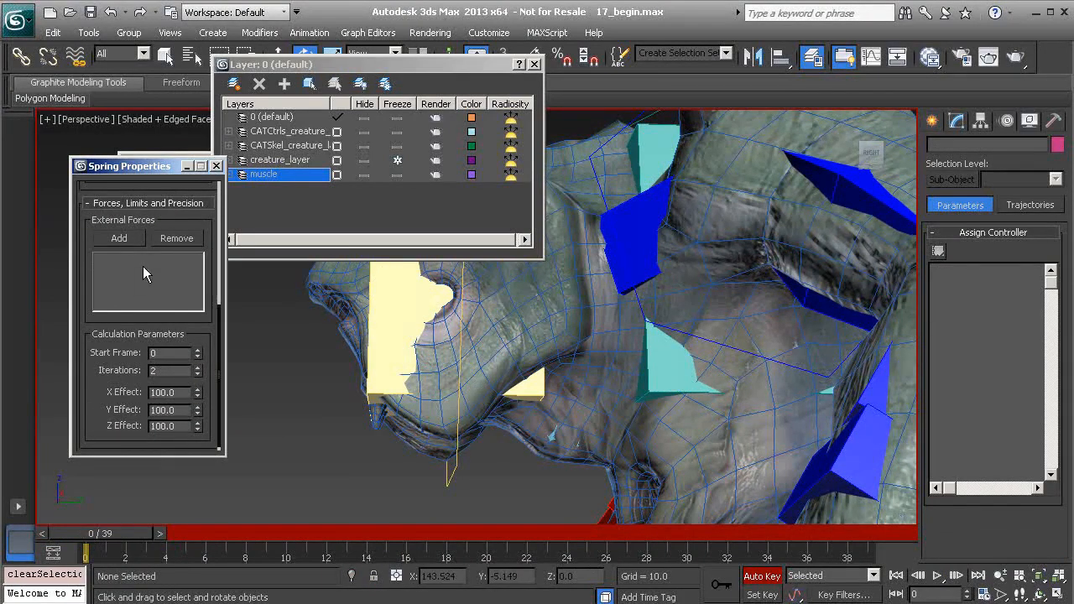
{"action": "left_click", "coordinate": [354, 455]}
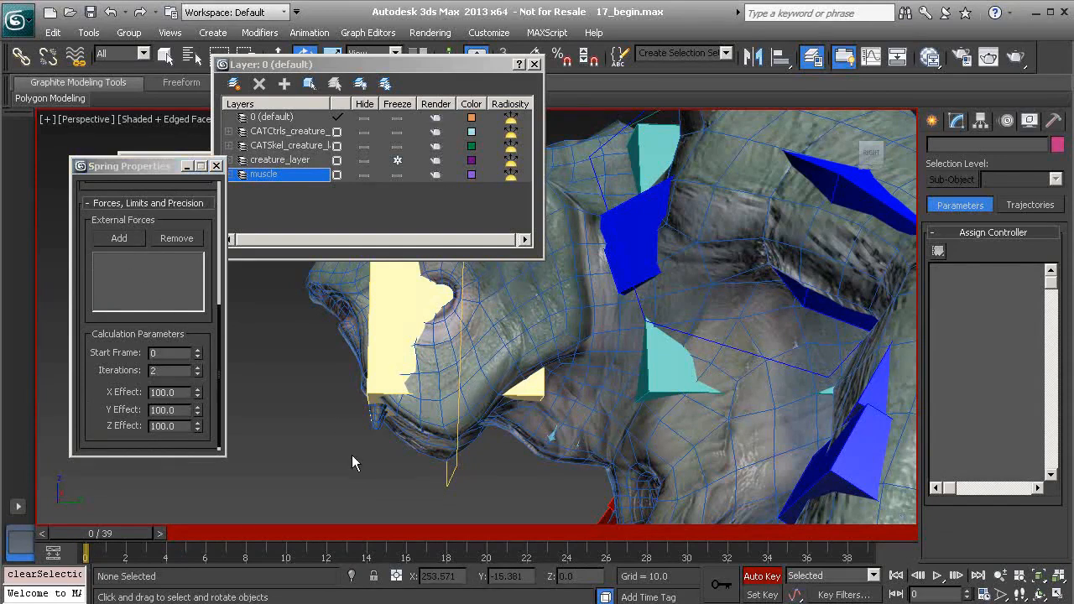
Step: Turn off Auto Key animation recording
{"action": "middle_click_drag", "start_coordinate": [445, 413], "coordinate": [467, 420], "text": "alt"}
{"action": "scroll", "coordinate": [593, 346], "scroll_direction": "down", "scroll_amount": 3}
{"action": "middle_click_drag", "start_coordinate": [593, 360], "coordinate": [630, 367], "text": "alt"}
{"action": "left_click", "coordinate": [760, 577]}
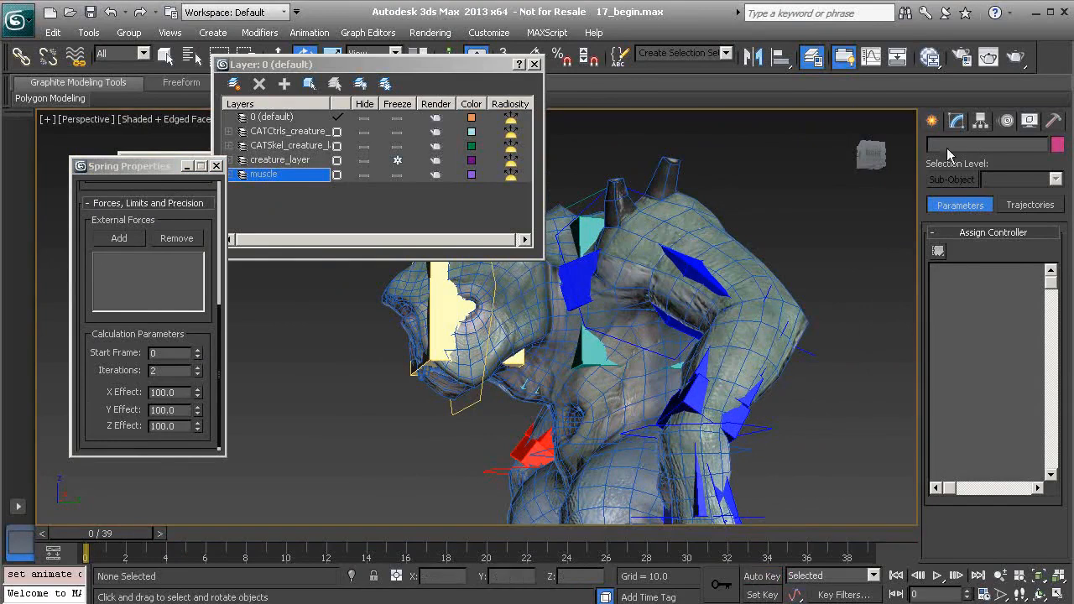
Step: Create a Gravity space warp snapped to the grid origin between the creature's feet, with an icon size of about 6.7
{"action": "left_click", "coordinate": [931, 124]}
{"action": "middle_click_drag", "start_coordinate": [747, 334], "coordinate": [767, 319]}
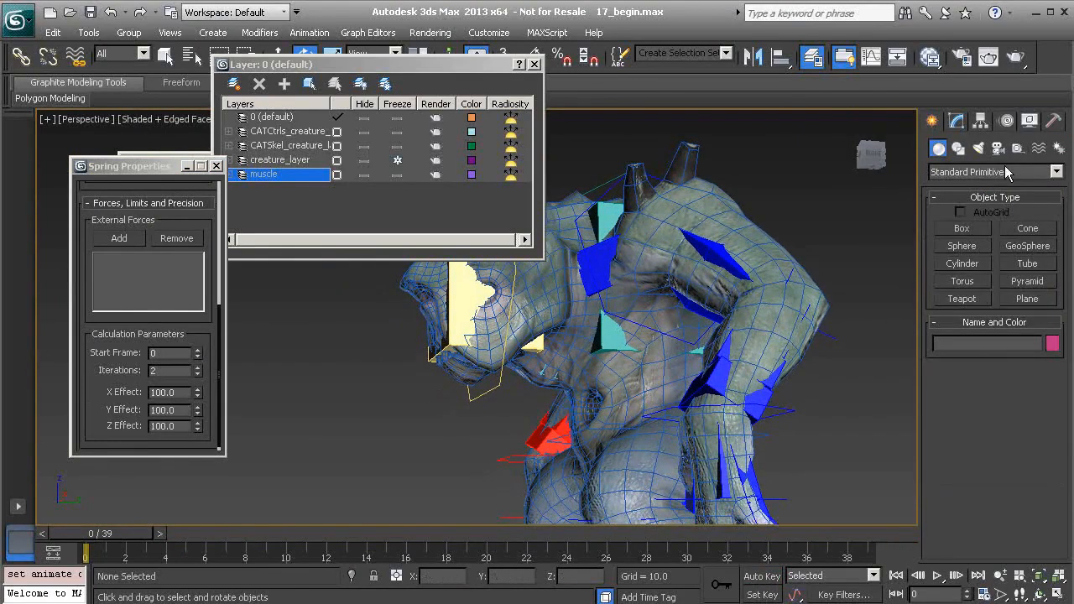
{"action": "left_click", "coordinate": [1040, 149]}
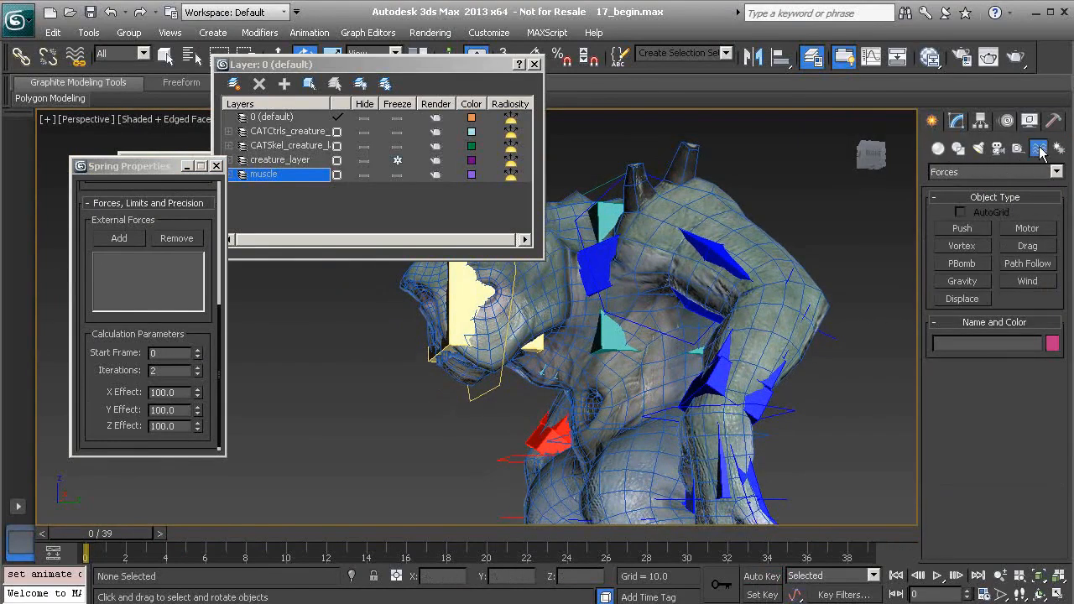
{"action": "left_click", "coordinate": [970, 286]}
{"action": "middle_click_drag", "start_coordinate": [647, 354], "coordinate": [581, 232], "text": "alt"}
{"action": "middle_click_drag", "start_coordinate": [558, 361], "coordinate": [657, 377], "text": "alt"}
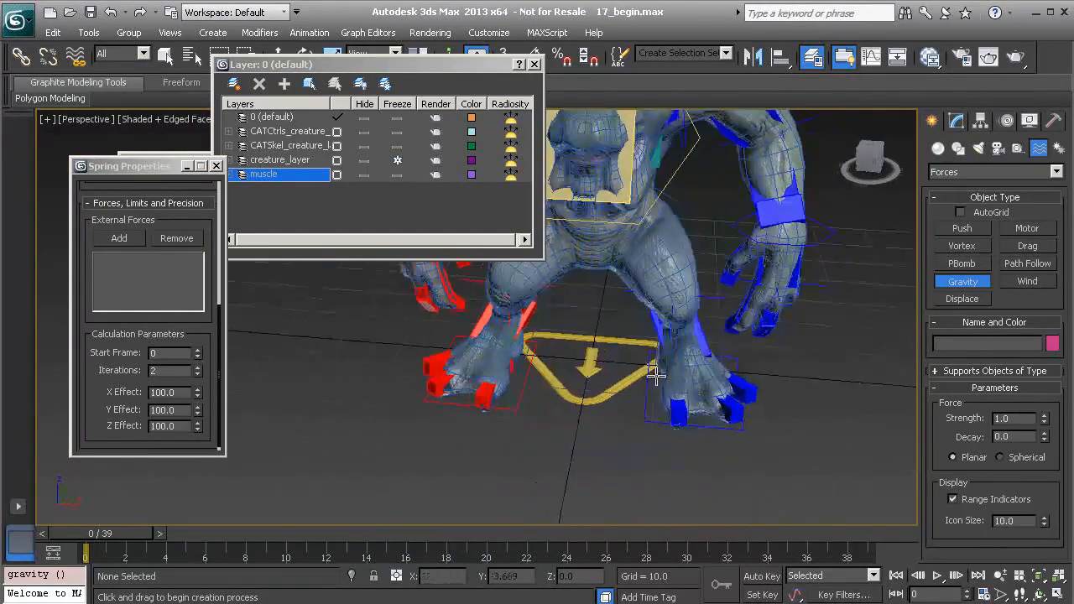
{"action": "key", "text": "s"}
{"action": "left_click_drag", "start_coordinate": [592, 360], "coordinate": [635, 382]}
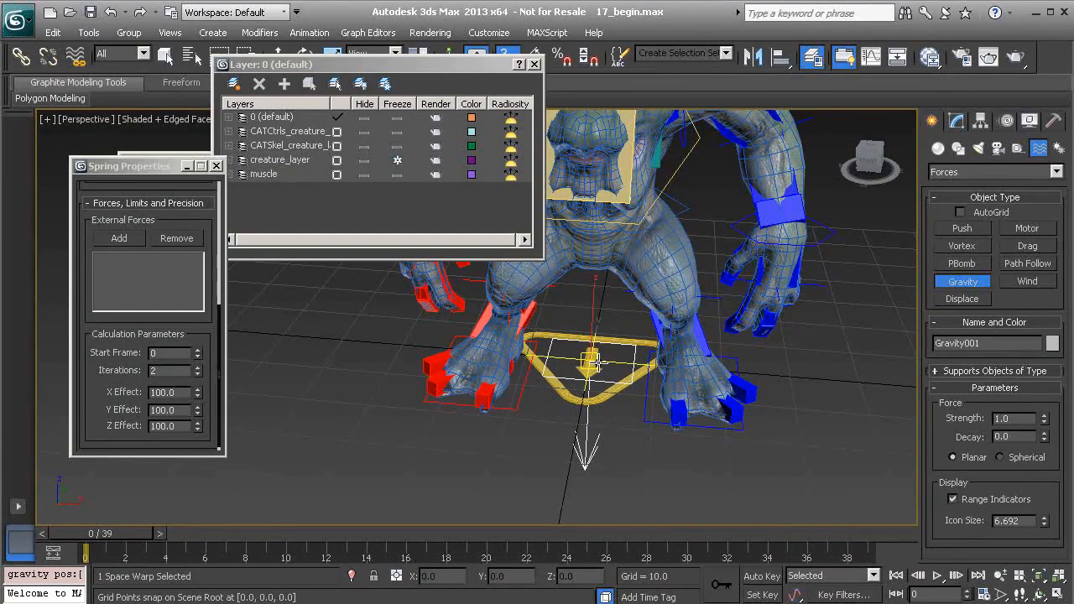
Step: Open the gravity's modify parameters and examine its direction, strength and decay
{"action": "key", "text": "w"}
{"action": "left_click_drag", "start_coordinate": [612, 361], "coordinate": [592, 385]}
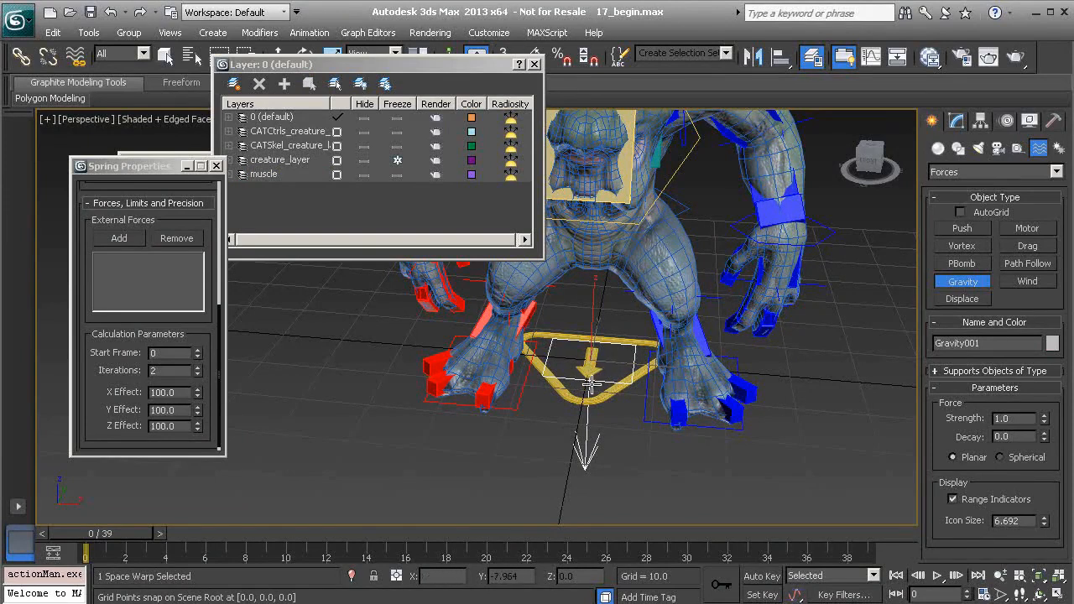
{"action": "key", "text": "e"}
{"action": "middle_click_drag", "start_coordinate": [643, 463], "coordinate": [594, 406], "text": "alt"}
{"action": "left_click", "coordinate": [958, 121]}
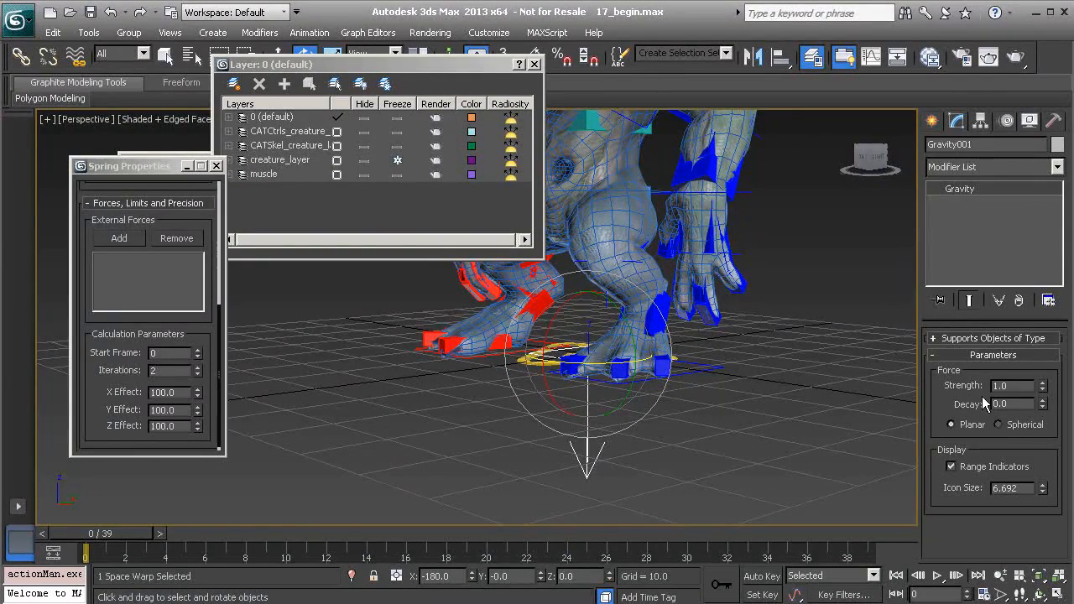
Step: Add the Gravity001 space warp to the throat spring's external forces
{"action": "middle_click_drag", "start_coordinate": [583, 380], "coordinate": [640, 420], "text": "alt"}
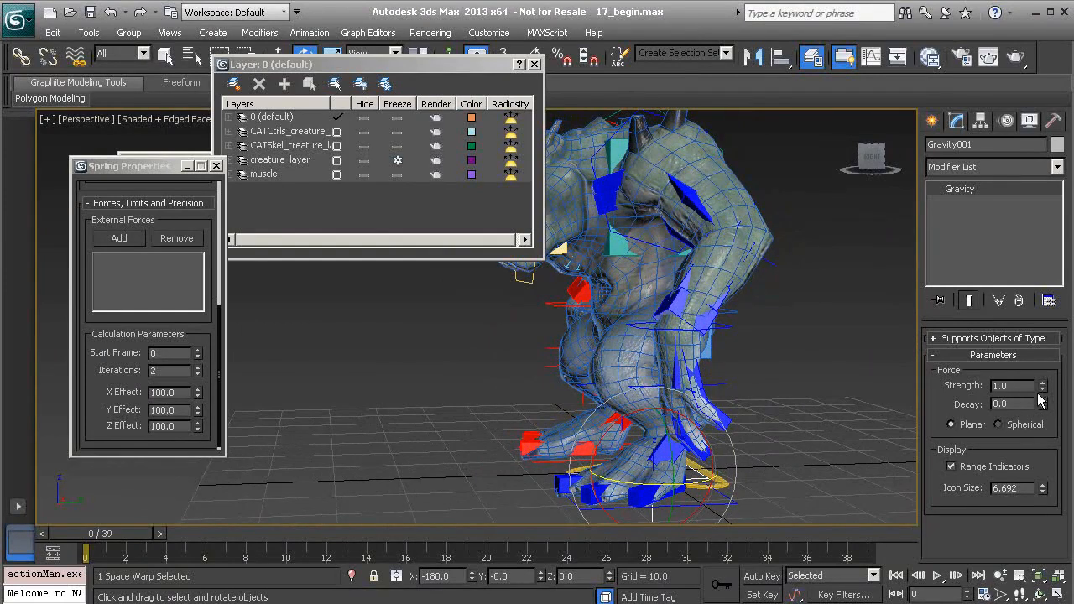
{"action": "scroll", "coordinate": [450, 370], "scroll_direction": "up", "scroll_amount": 5}
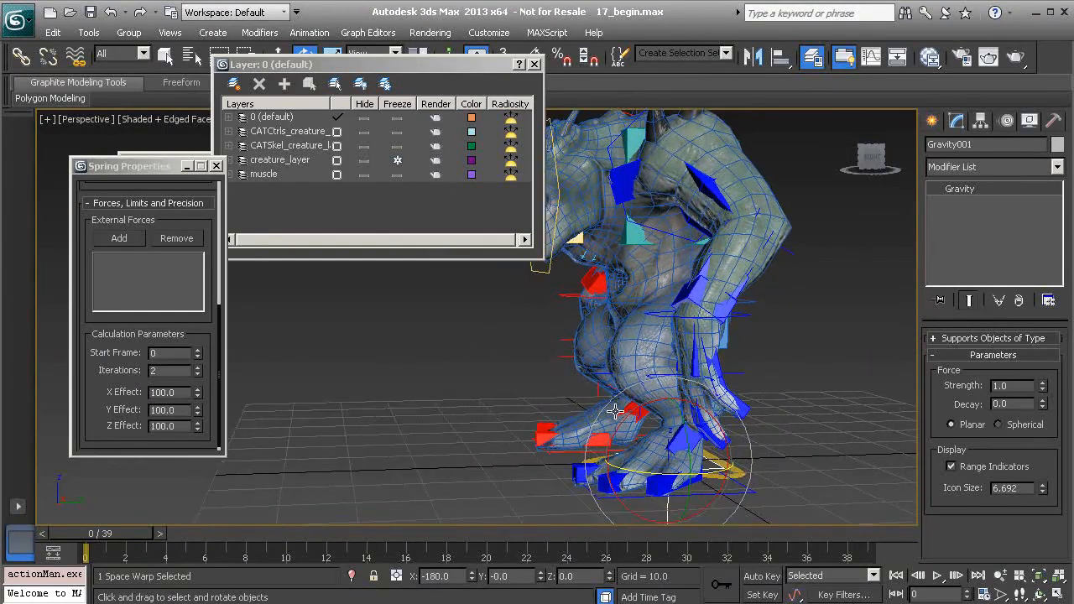
{"action": "left_click", "coordinate": [118, 240]}
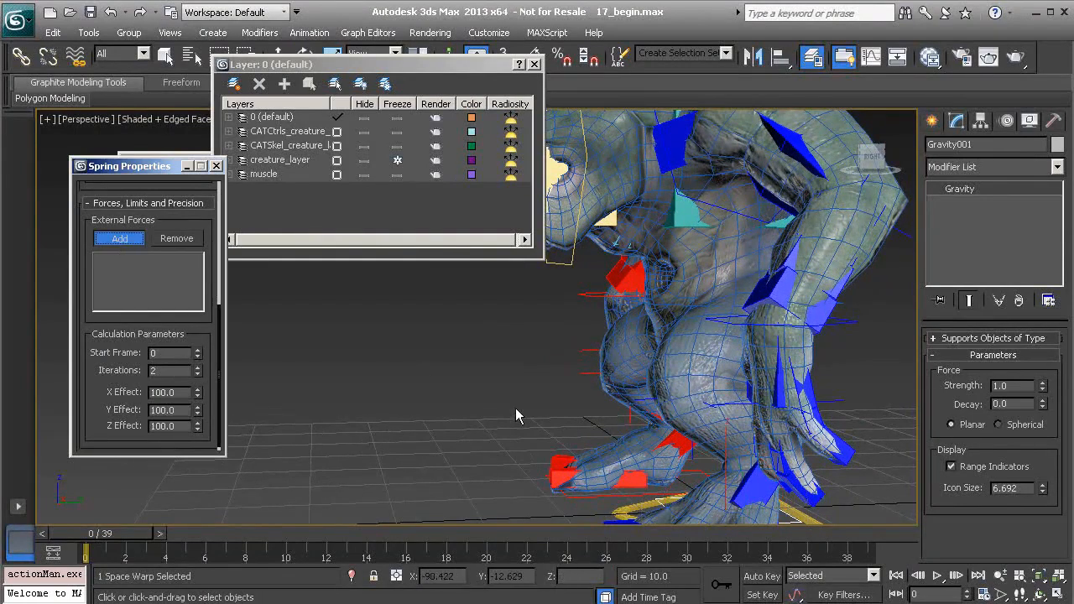
{"action": "middle_click_drag", "start_coordinate": [515, 408], "coordinate": [554, 407], "text": "alt"}
{"action": "middle_click_drag", "start_coordinate": [631, 426], "coordinate": [601, 340]}
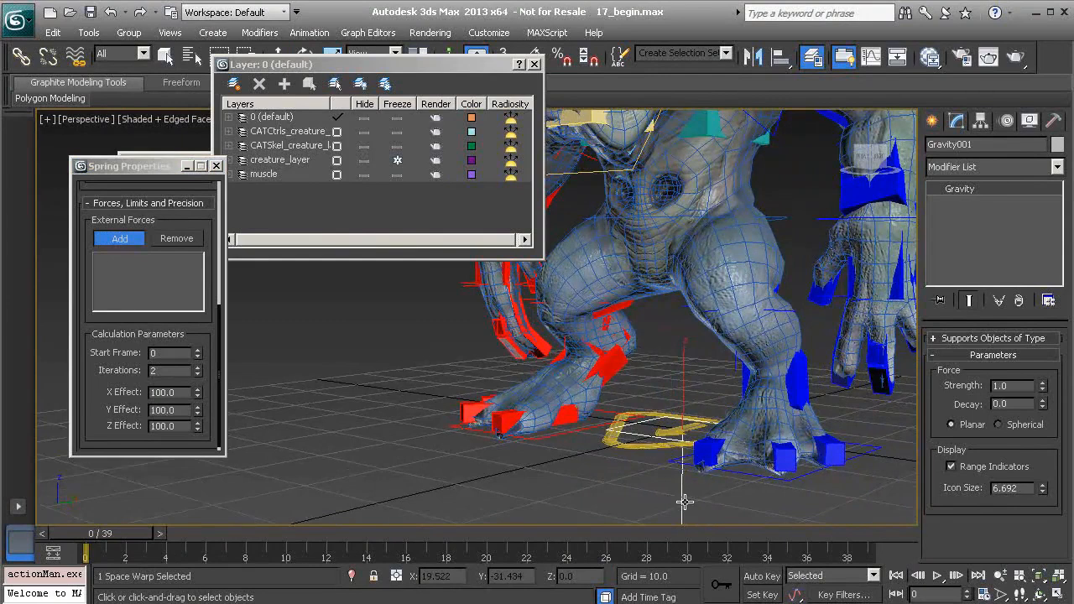
{"action": "left_click", "coordinate": [684, 502]}
{"action": "middle_click_drag", "start_coordinate": [683, 461], "coordinate": [623, 342], "text": "alt"}
{"action": "scroll", "coordinate": [622, 342], "scroll_direction": "up", "scroll_amount": 5}
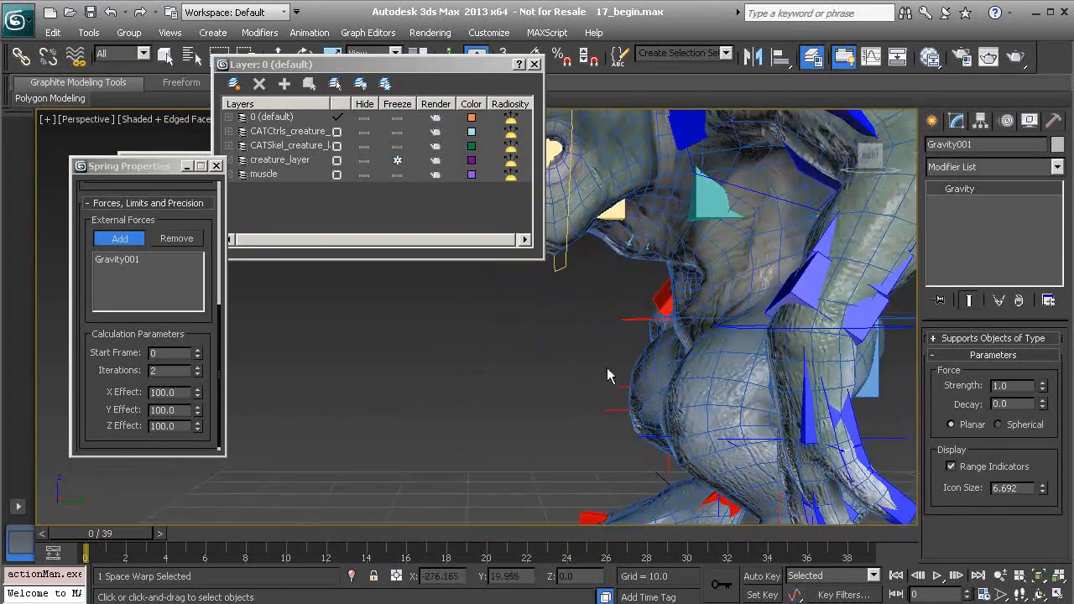
Step: Play the animation to check the throat with gravity applied, return to frame 0 and inspect the throat from the side
{"action": "left_click", "coordinate": [938, 576]}
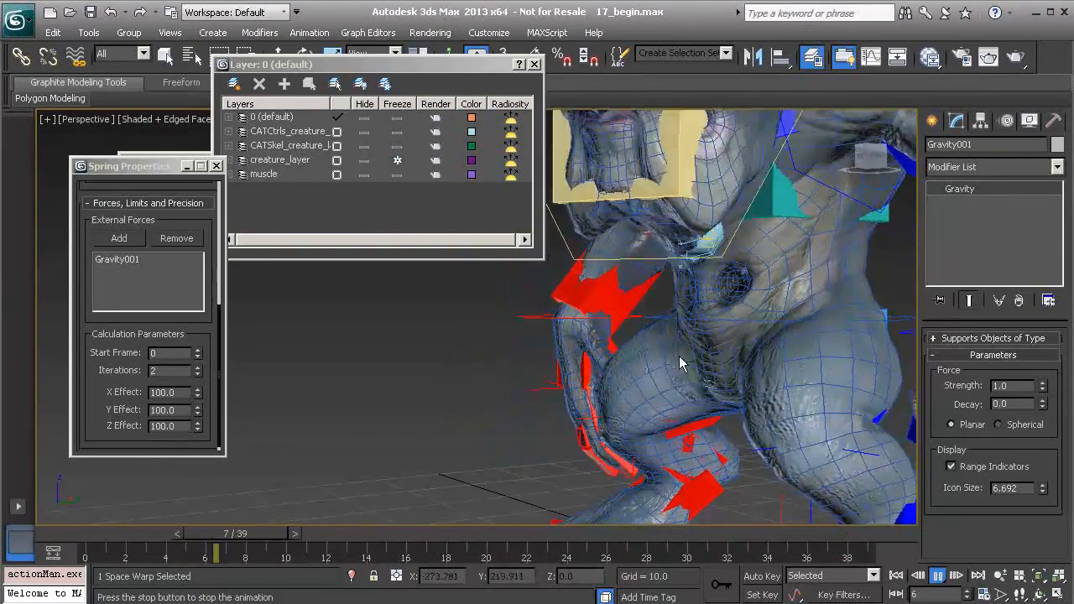
{"action": "left_click", "coordinate": [938, 576]}
{"action": "left_click", "coordinate": [895, 575]}
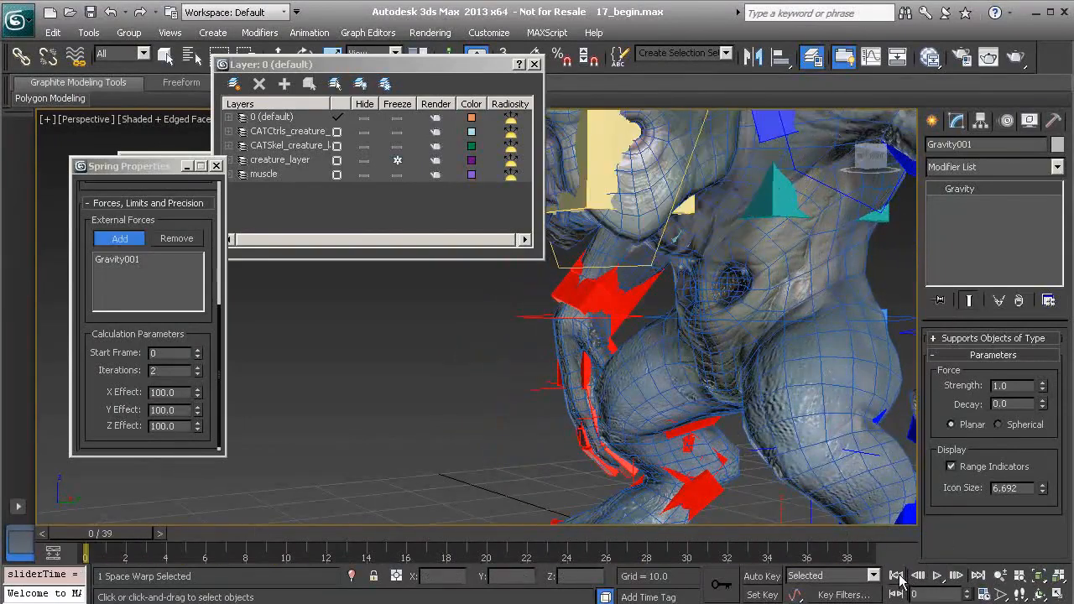
{"action": "middle_click_drag", "start_coordinate": [669, 375], "coordinate": [620, 415], "text": "alt"}
{"action": "scroll", "coordinate": [633, 394], "scroll_direction": "up", "scroll_amount": 3}
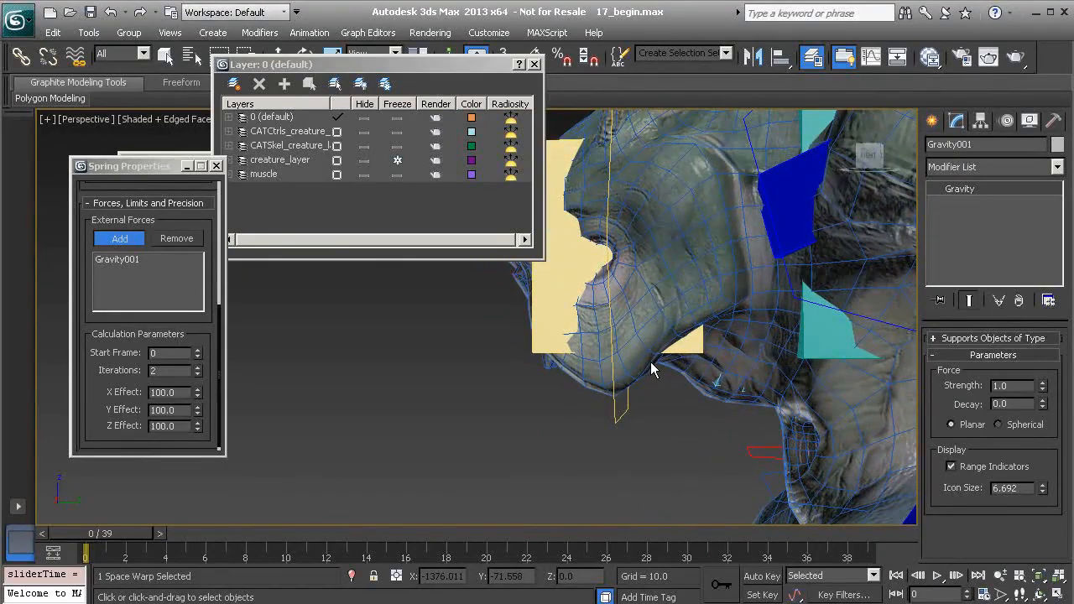
Step: Switch the viewport to wireframe, end the external force picking and close the spring's properties
{"action": "key", "text": "F3"}
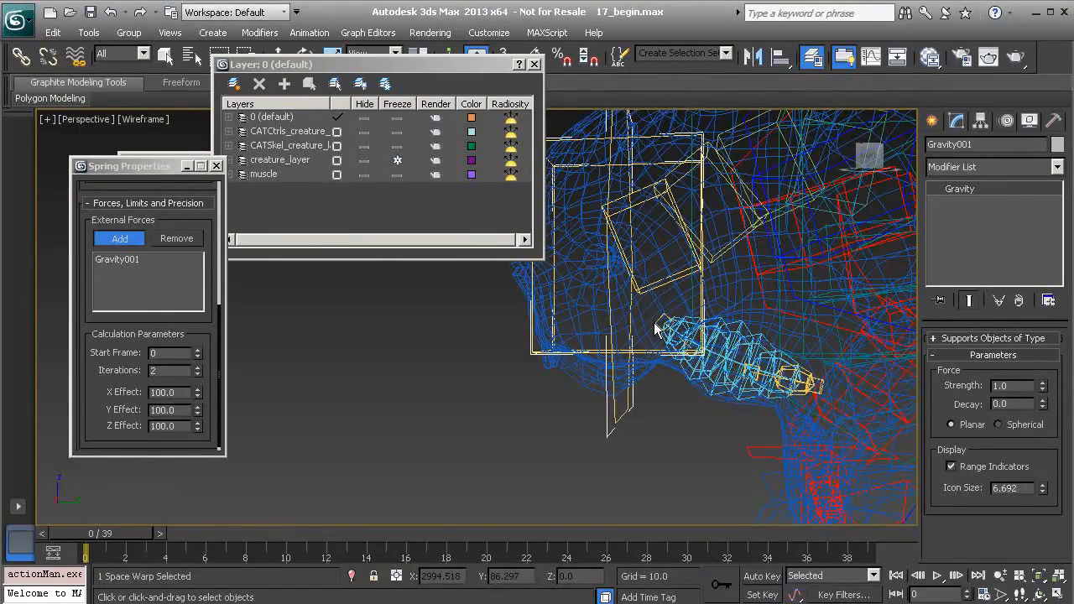
{"action": "scroll", "coordinate": [675, 330], "scroll_direction": "up", "scroll_amount": 5}
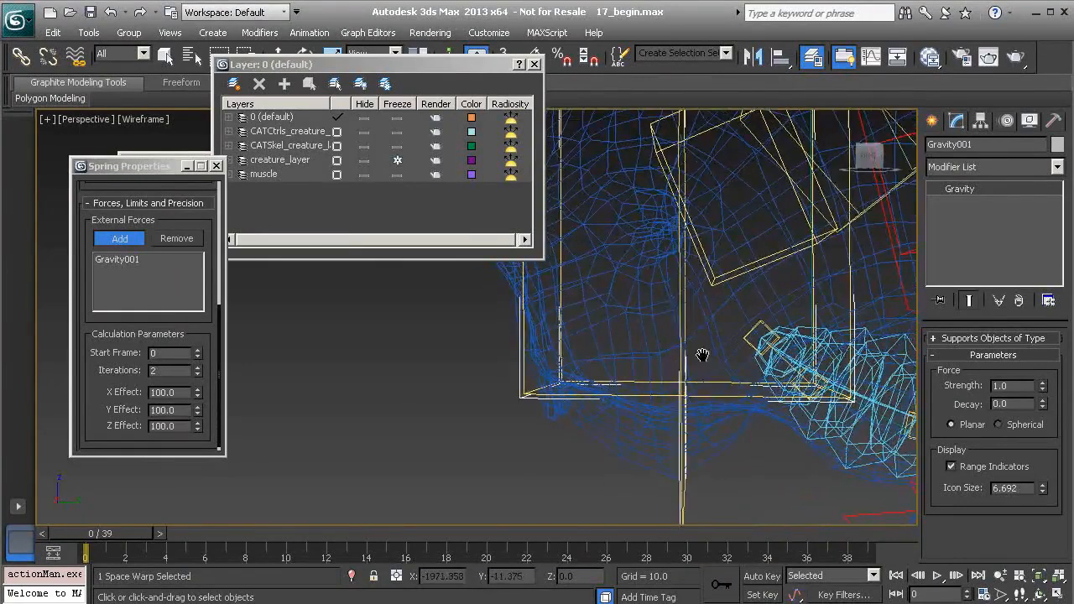
{"action": "scroll", "coordinate": [704, 394], "scroll_direction": "up", "scroll_amount": 3}
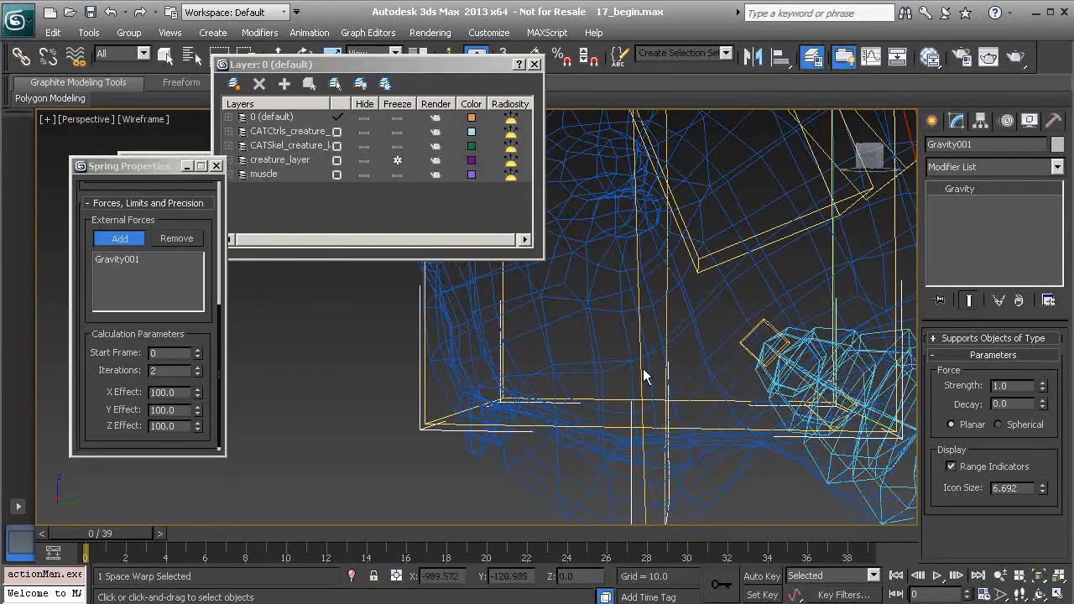
{"action": "right_click", "coordinate": [300, 325]}
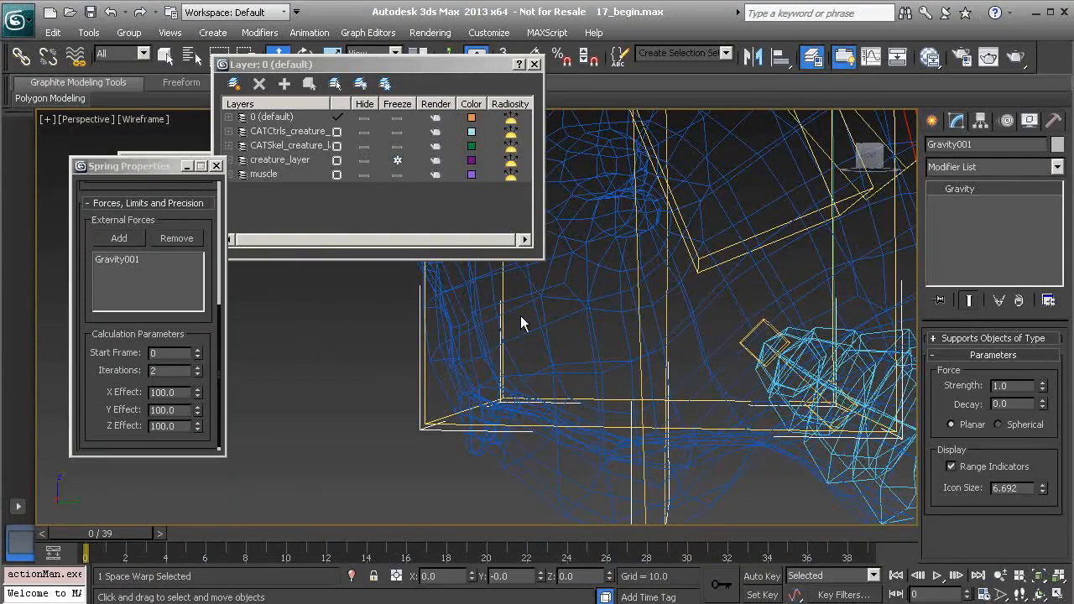
{"action": "left_click", "coordinate": [216, 166]}
Step: Select the throat muscle strand's end handle and check the properties of its position Spring controller
{"action": "middle_click_drag", "start_coordinate": [705, 406], "coordinate": [375, 315]}
{"action": "scroll", "coordinate": [375, 315], "scroll_direction": "up", "scroll_amount": 3}
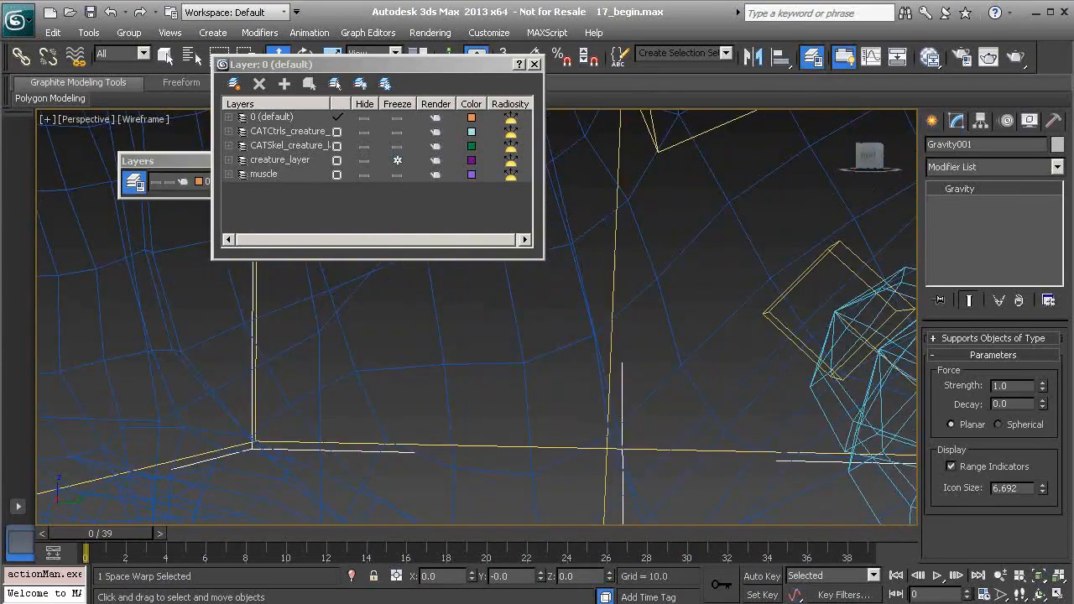
{"action": "scroll", "coordinate": [587, 425], "scroll_direction": "up", "scroll_amount": 2}
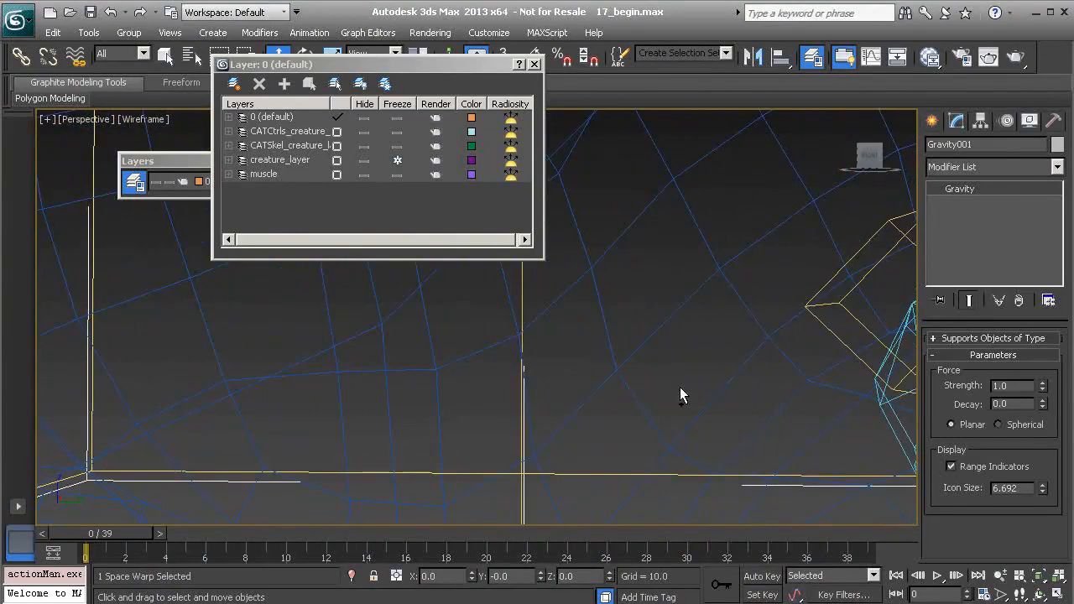
{"action": "scroll", "coordinate": [680, 394], "scroll_direction": "down", "scroll_amount": 4}
{"action": "left_click", "coordinate": [694, 419]}
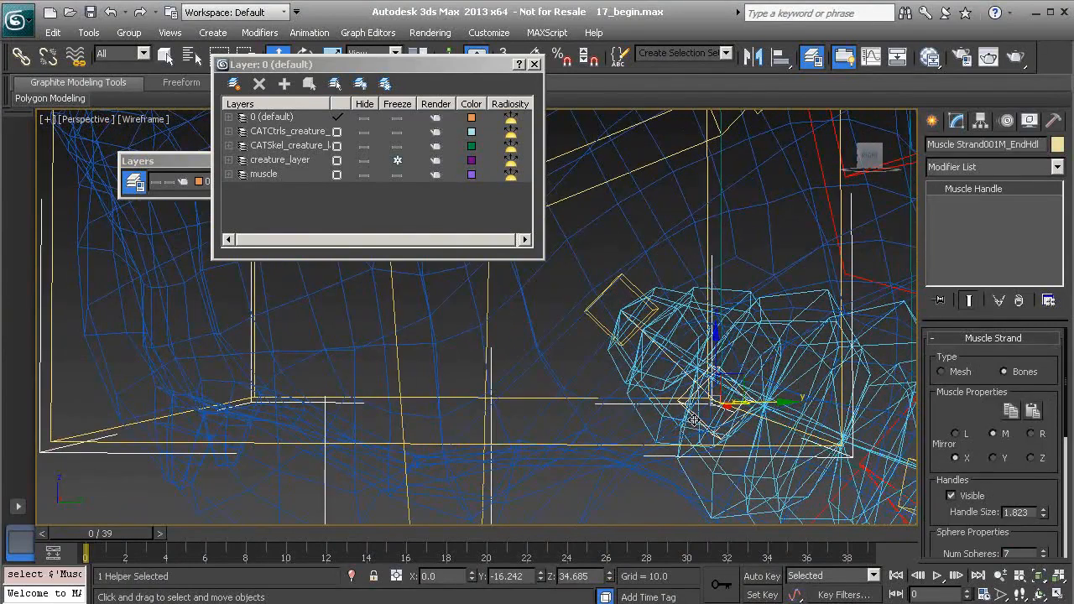
{"action": "left_click", "coordinate": [1008, 122]}
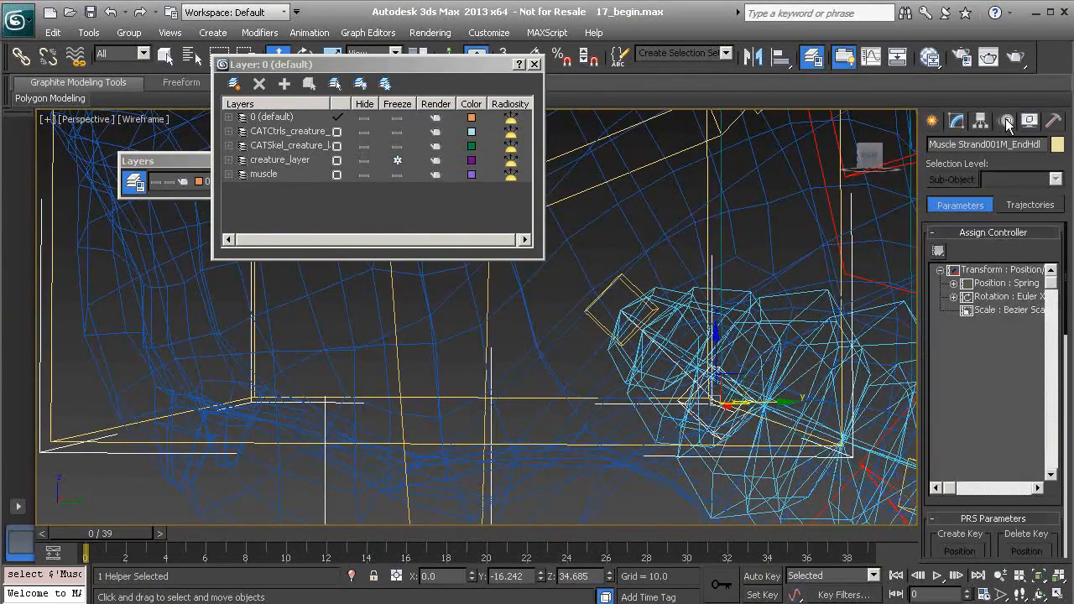
{"action": "left_click", "coordinate": [997, 283]}
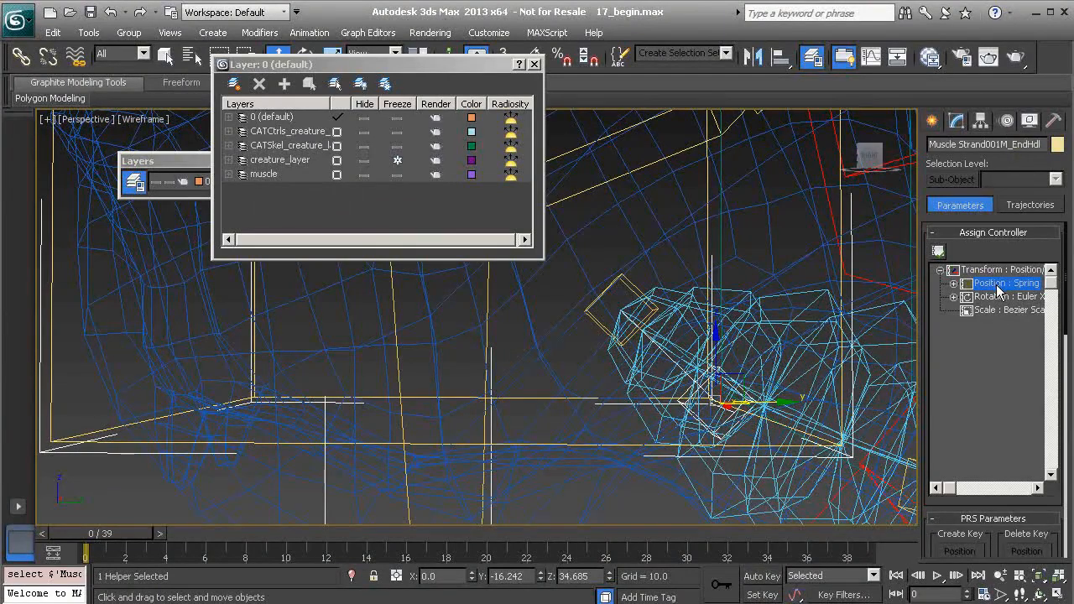
{"action": "right_click", "coordinate": [1004, 289]}
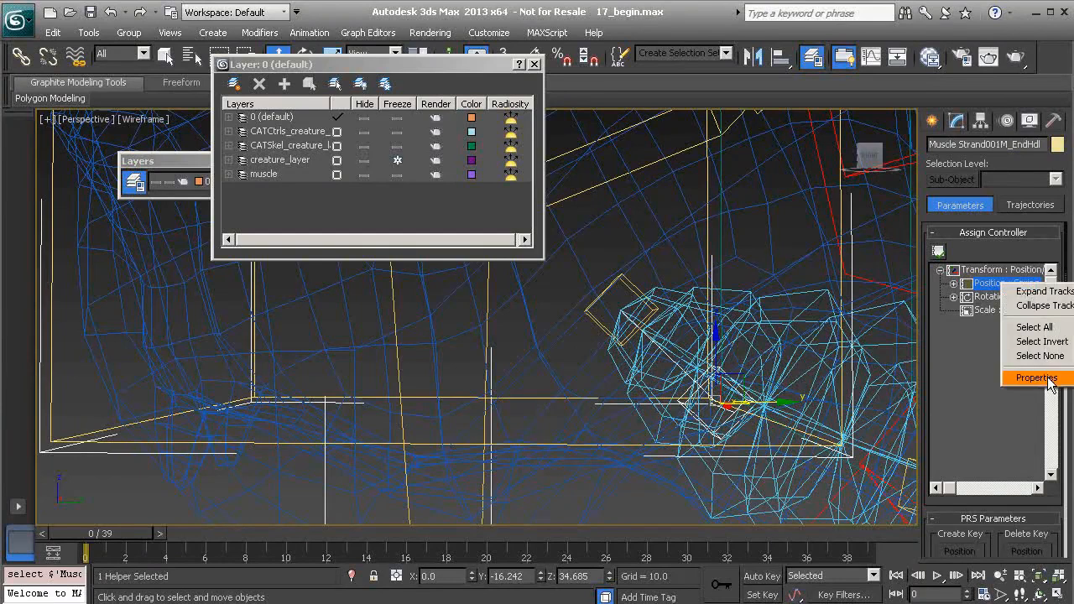
{"action": "left_click", "coordinate": [994, 376]}
{"action": "left_click", "coordinate": [1073, 274]}
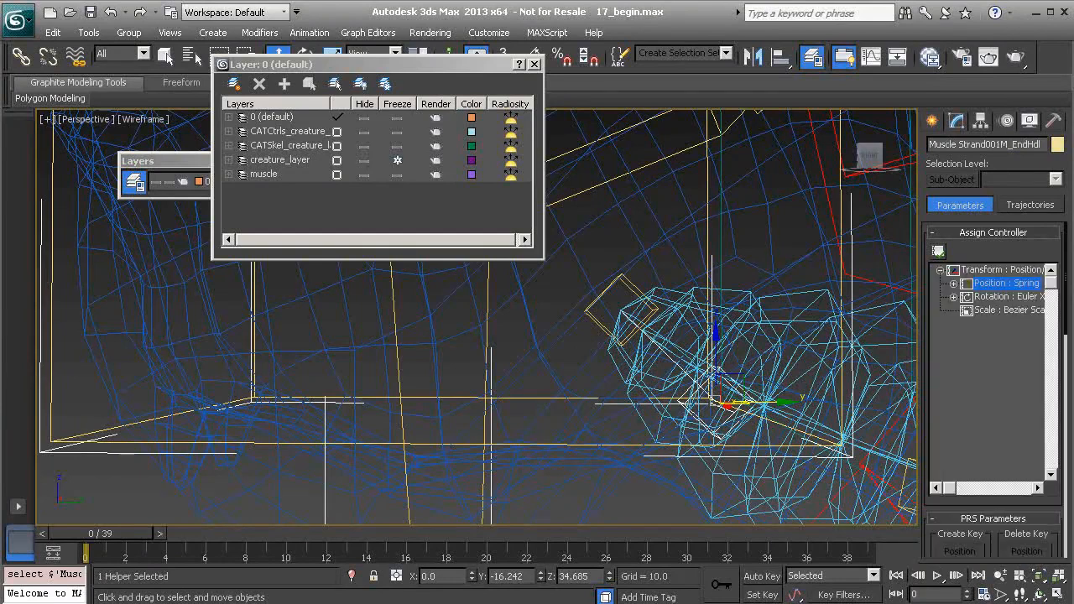
Step: Assign a Spring position controller to the throat muscle strand's end helper, Muscle Strand001M_End
{"action": "left_click", "coordinate": [603, 327]}
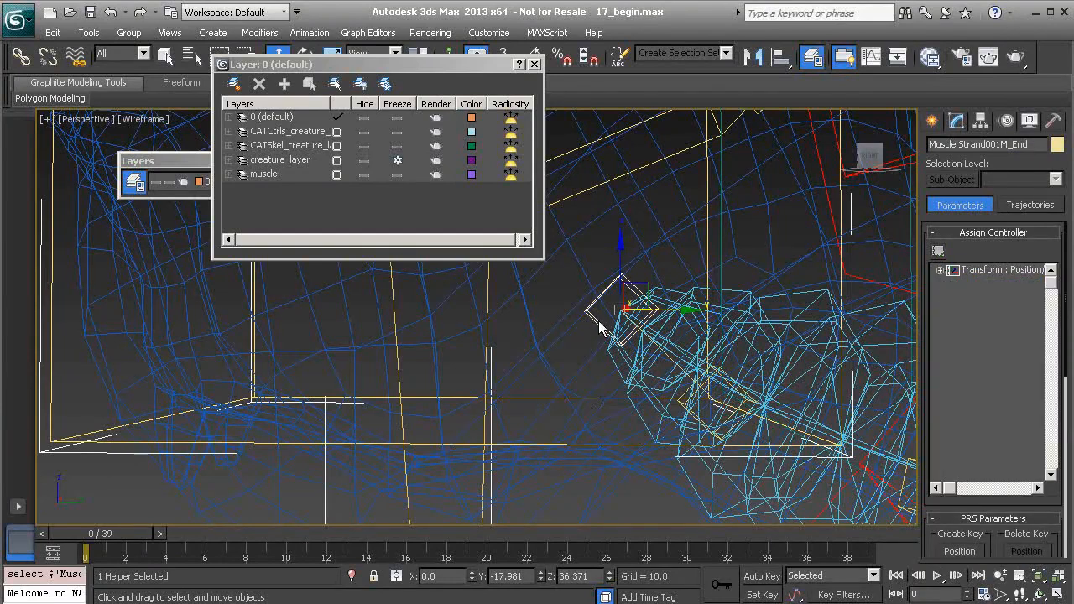
{"action": "scroll", "coordinate": [630, 299], "scroll_direction": "down", "scroll_amount": 5}
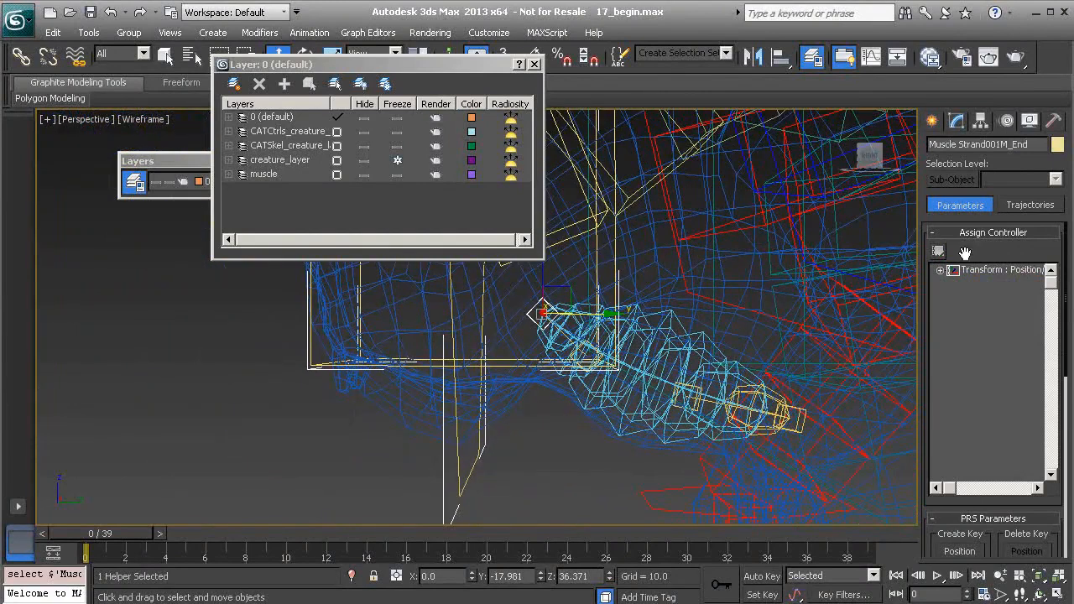
{"action": "left_click", "coordinate": [941, 271]}
{"action": "left_click", "coordinate": [970, 284]}
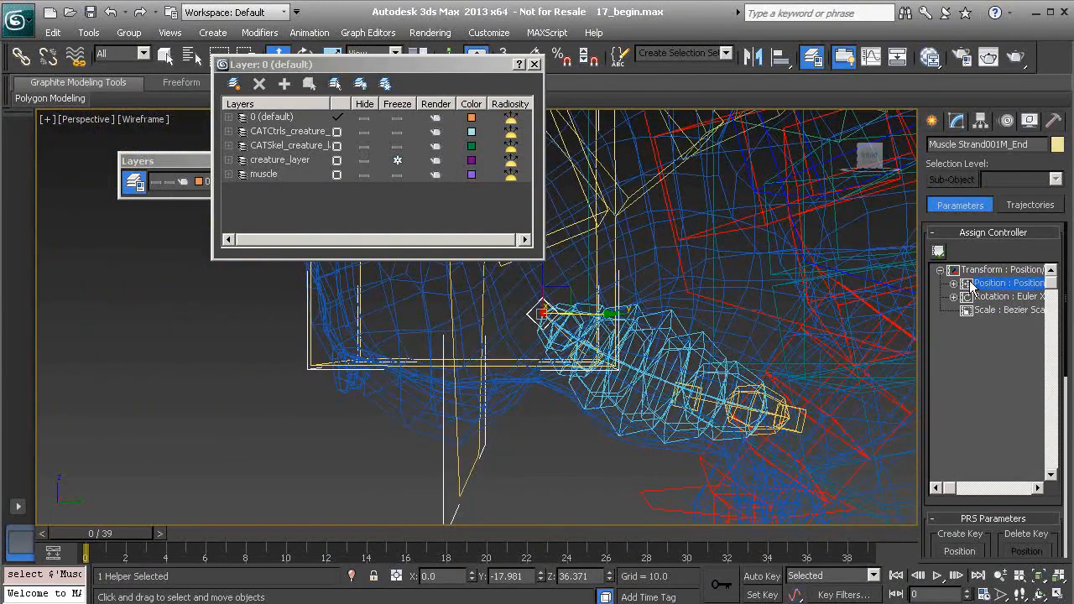
{"action": "left_click", "coordinate": [939, 252]}
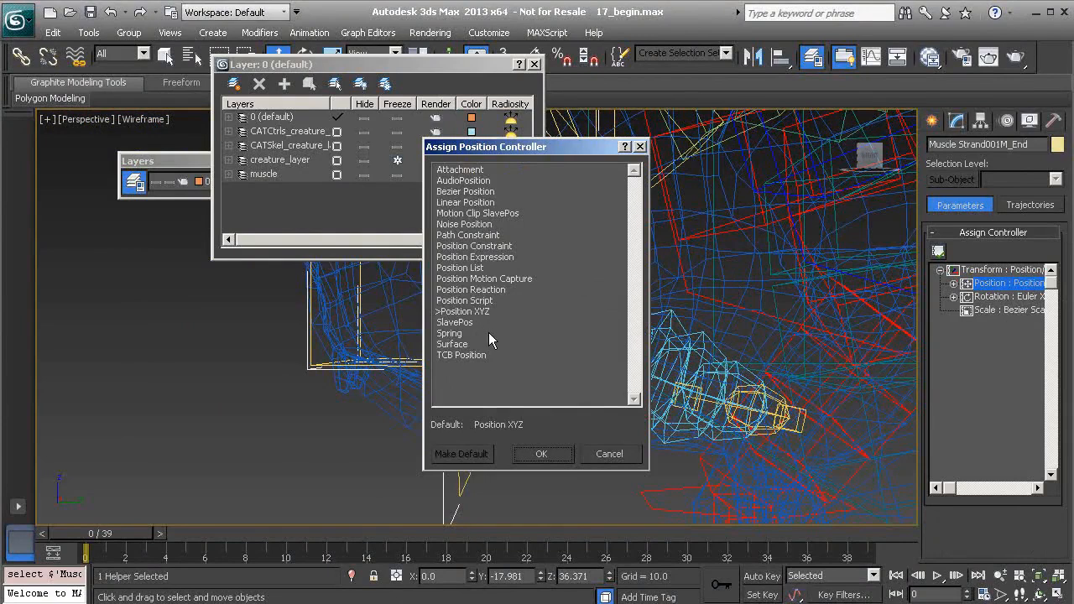
{"action": "left_click", "coordinate": [450, 334]}
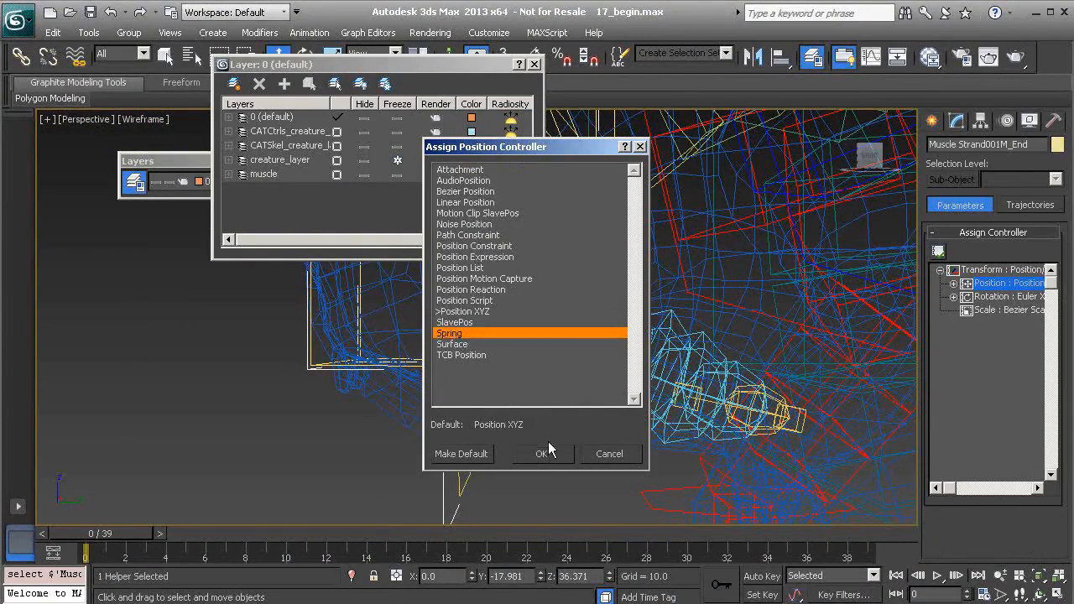
{"action": "left_click", "coordinate": [541, 455]}
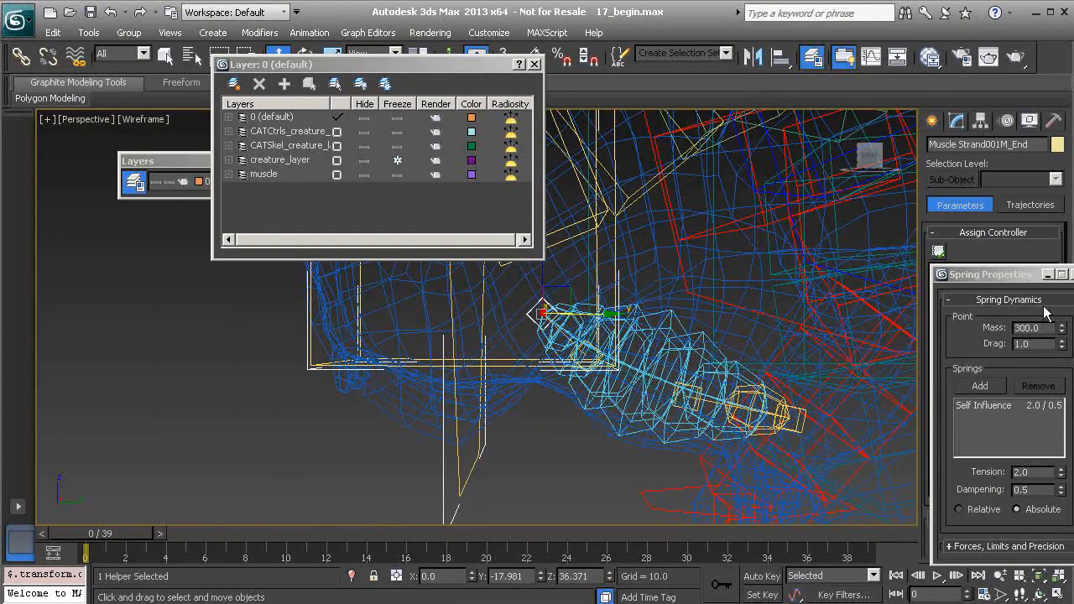
Step: Set the end helper's spring mass to 100 and drag to 0.9, moving the properties dialog clear of the muscle
{"action": "left_click_drag", "start_coordinate": [1022, 281], "coordinate": [529, 296]}
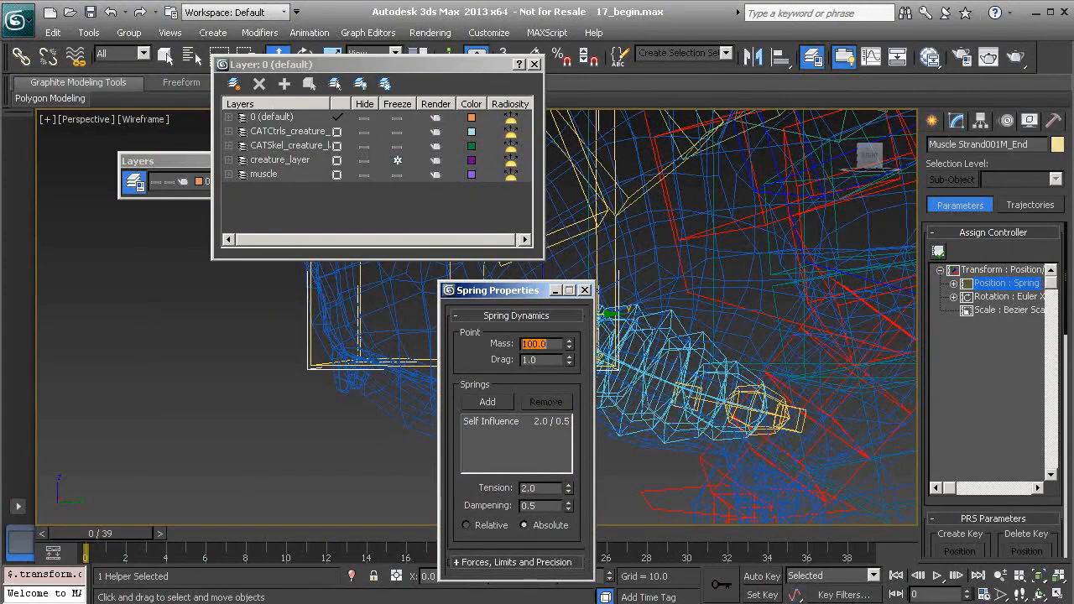
{"action": "left_click_drag", "start_coordinate": [523, 289], "coordinate": [335, 290]}
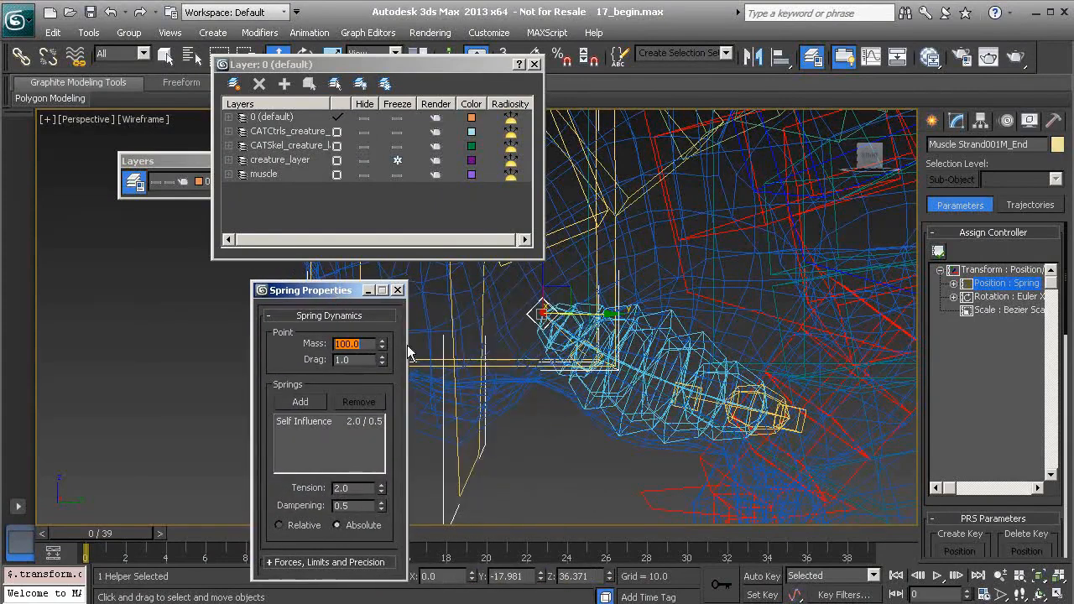
{"action": "left_click", "coordinate": [355, 361]}
{"action": "left_click_drag", "start_coordinate": [326, 297], "coordinate": [154, 263]}
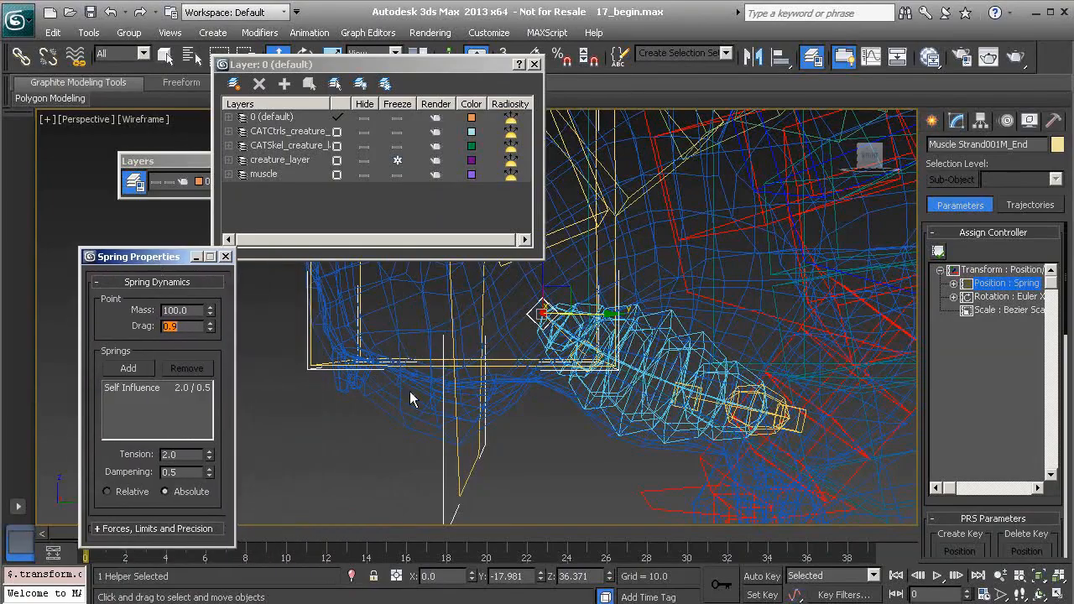
Step: Scrub through the opening frames to check the throat muscle's spring motion in wireframe, and close the spring properties
{"action": "mouse_move", "coordinate": [544, 323]}
{"action": "middle_mouse_down", "text": "alt"}
{"action": "mouse_move", "coordinate": [556, 324]}
{"action": "mouse_move", "coordinate": [556, 350]}
{"action": "mouse_move", "coordinate": [530, 350]}
{"action": "mouse_move", "coordinate": [533, 305]}
{"action": "middle_mouse_up", "text": "alt"}
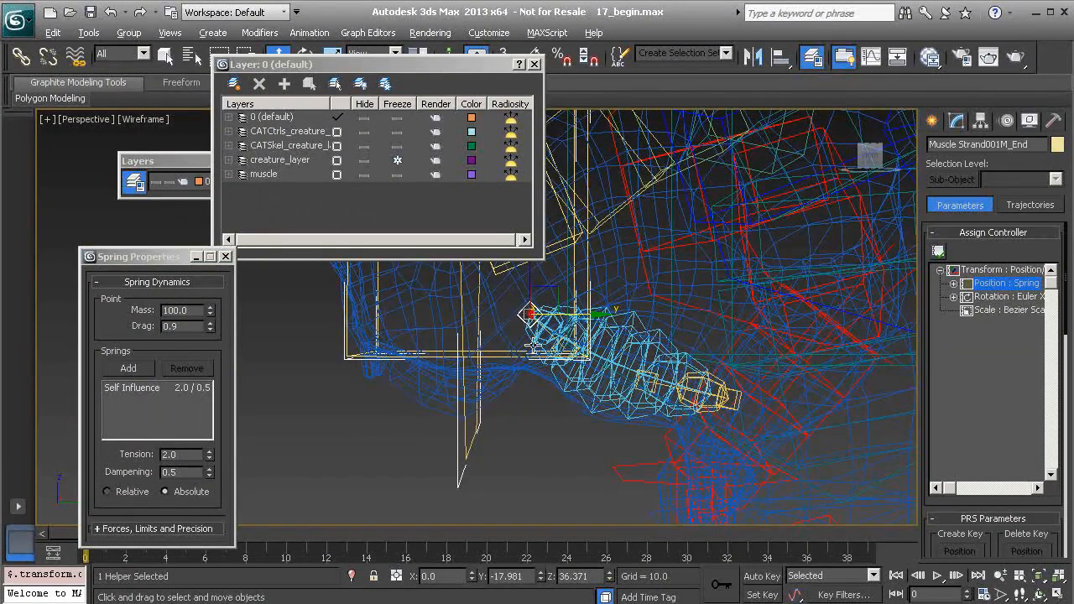
{"action": "middle_click_drag", "start_coordinate": [533, 346], "coordinate": [422, 416], "text": "alt"}
{"action": "left_click_drag", "start_coordinate": [302, 533], "coordinate": [90, 557]}
{"action": "left_click", "coordinate": [225, 257]}
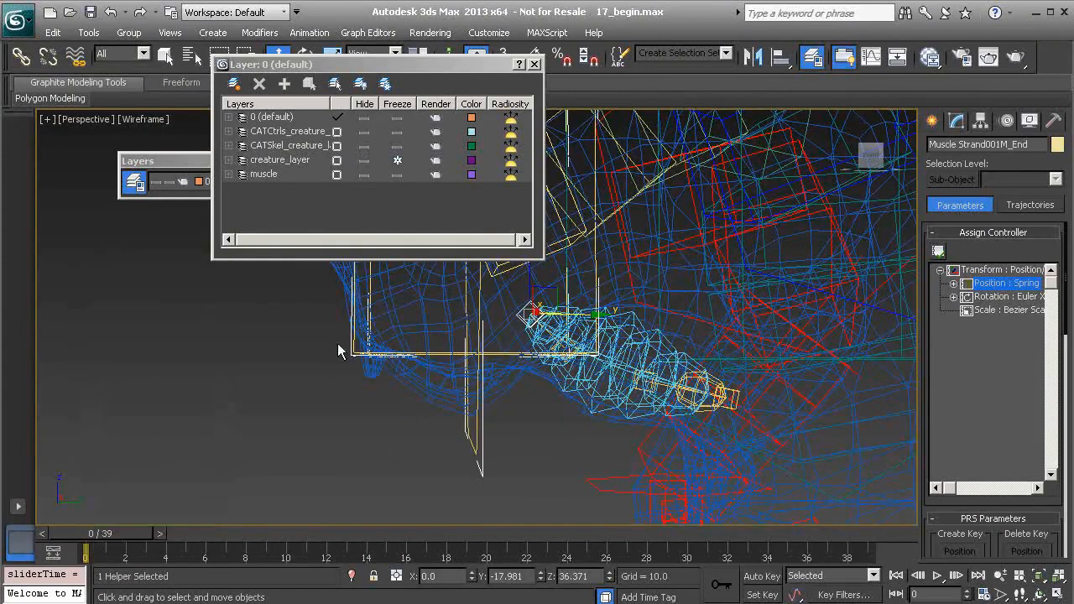
Step: Return the viewport to shaded display with edged faces and deselect the end helper
{"action": "scroll", "coordinate": [375, 399], "scroll_direction": "down", "scroll_amount": 5}
{"action": "key", "text": "F3"}
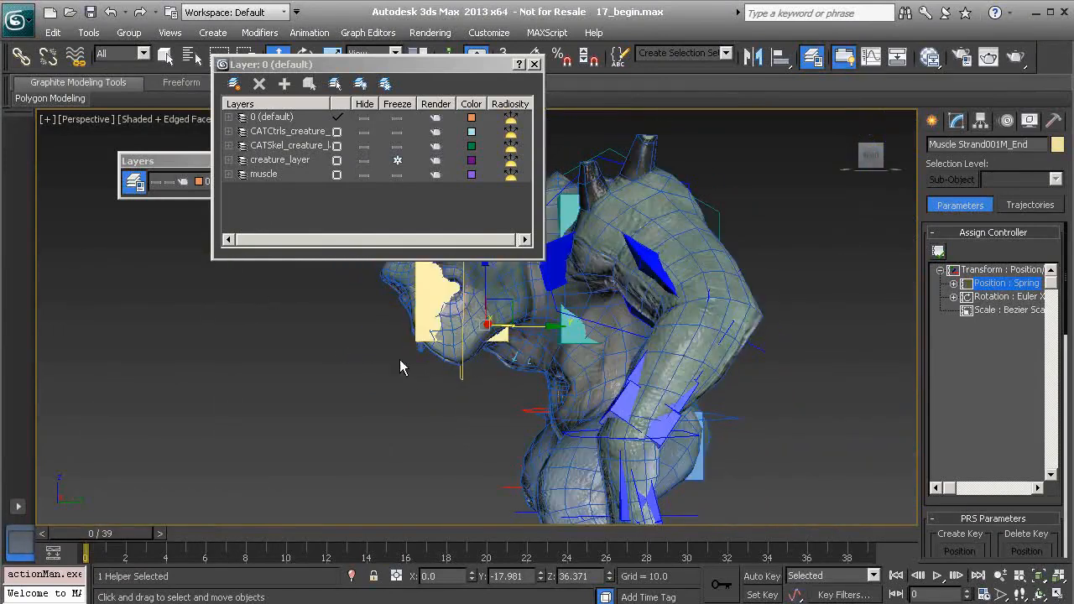
{"action": "left_click", "coordinate": [403, 366]}
Step: Play the head turn to check the throat's deformation up close, stop playback and return to frame 0
{"action": "left_click", "coordinate": [936, 577]}
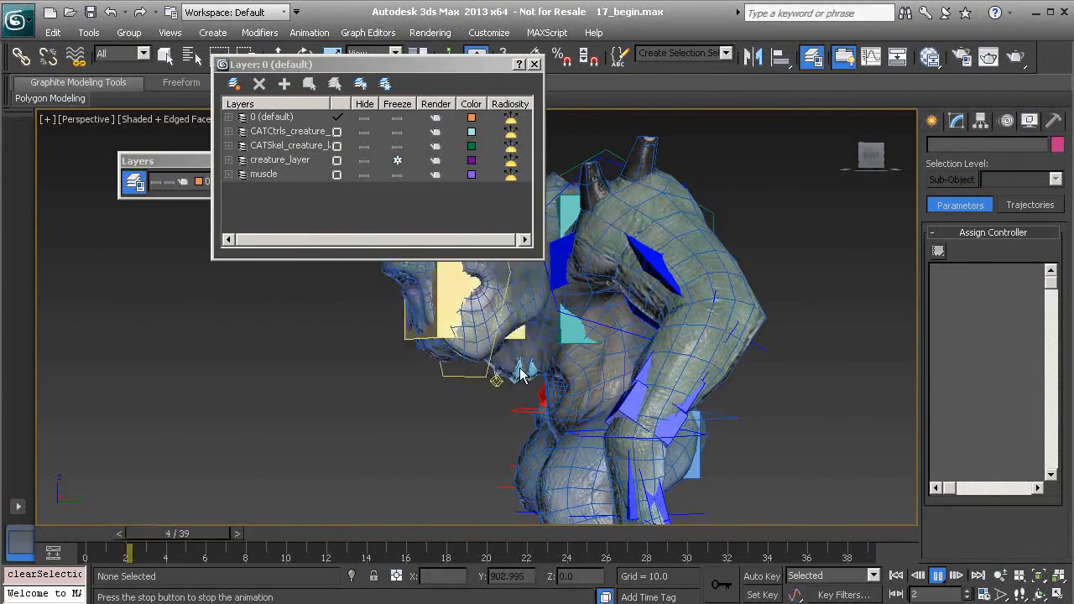
{"action": "scroll", "coordinate": [562, 353], "scroll_direction": "up", "scroll_amount": 5}
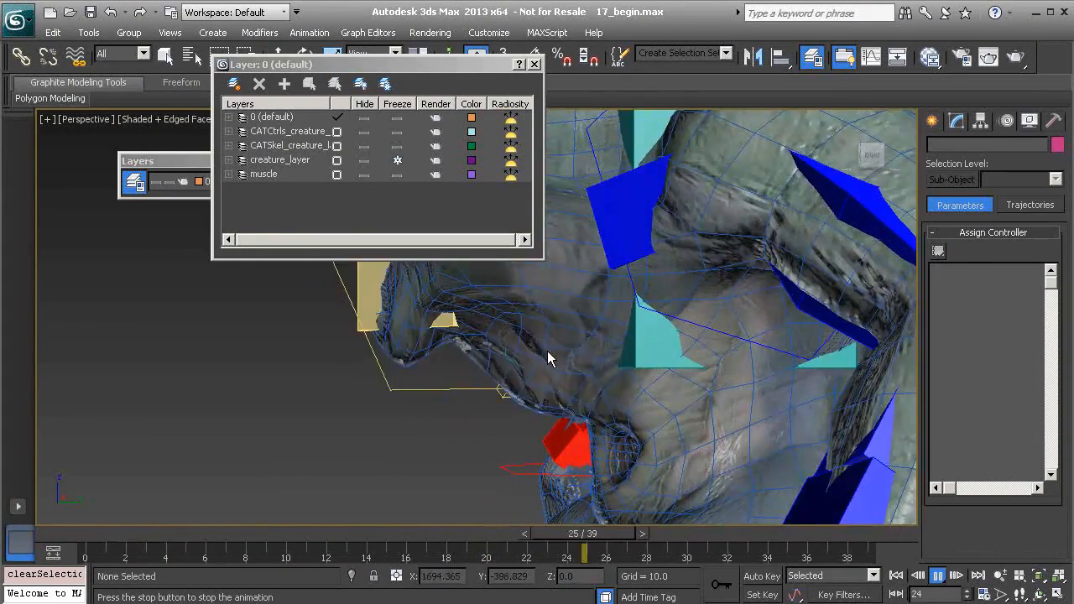
{"action": "left_click", "coordinate": [937, 576]}
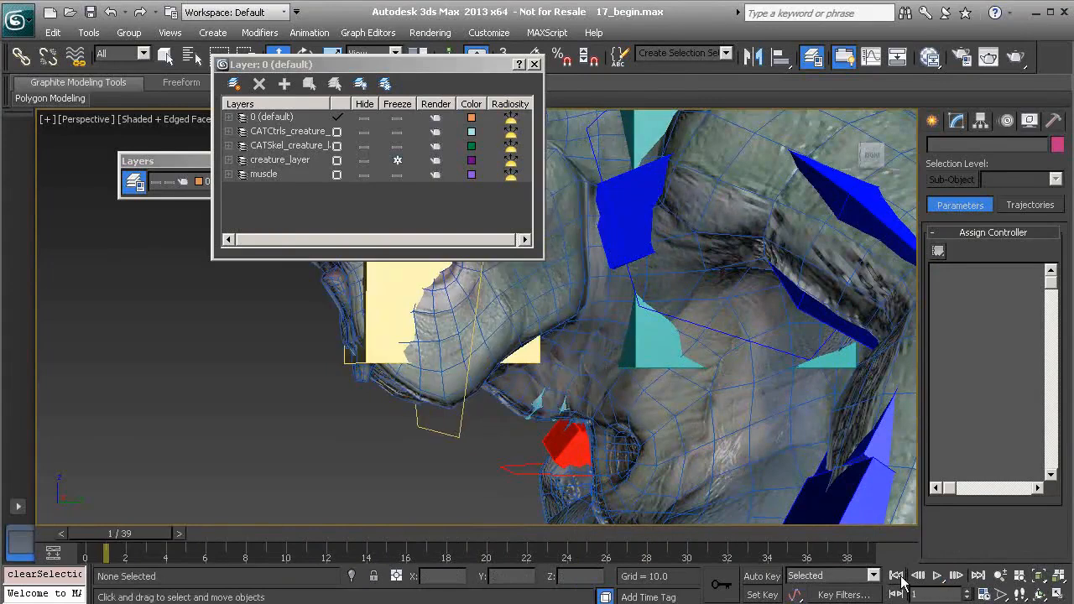
{"action": "left_click", "coordinate": [896, 576]}
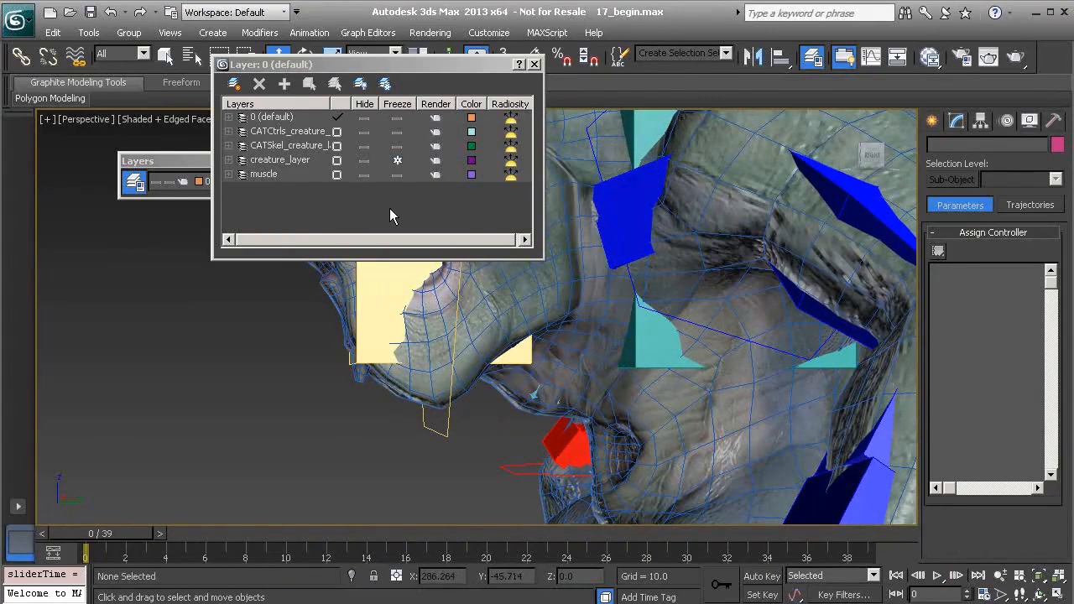
Step: Hide the muscle layer and the CATSkel and CATCtrls creature layers, leaving only the creature mesh visible
{"action": "left_click", "coordinate": [363, 160]}
{"action": "left_click", "coordinate": [363, 160]}
{"action": "left_click", "coordinate": [362, 175]}
{"action": "left_click", "coordinate": [364, 146]}
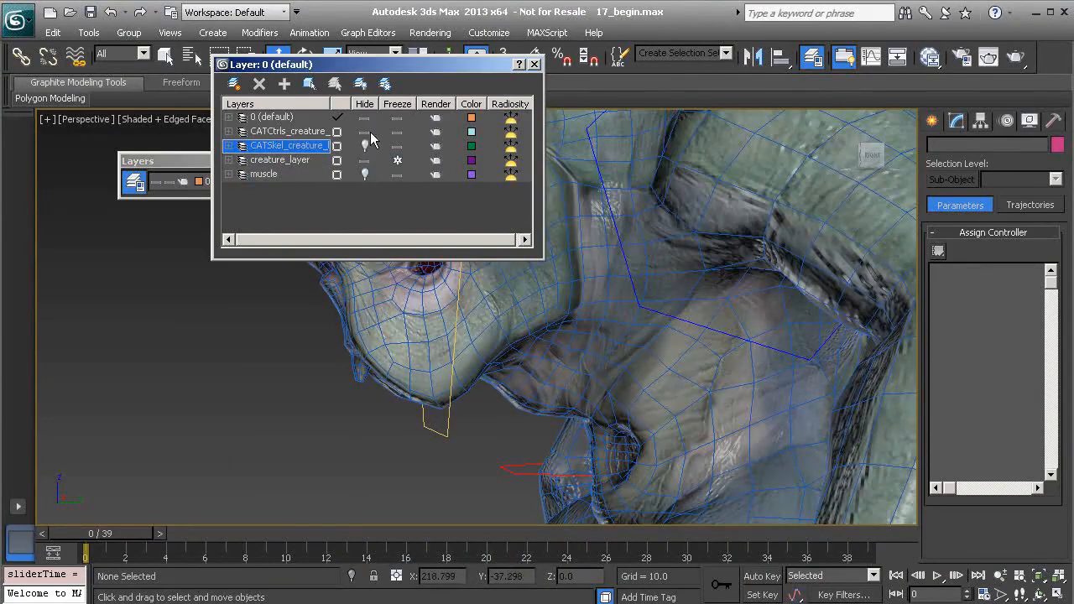
{"action": "left_click", "coordinate": [364, 131]}
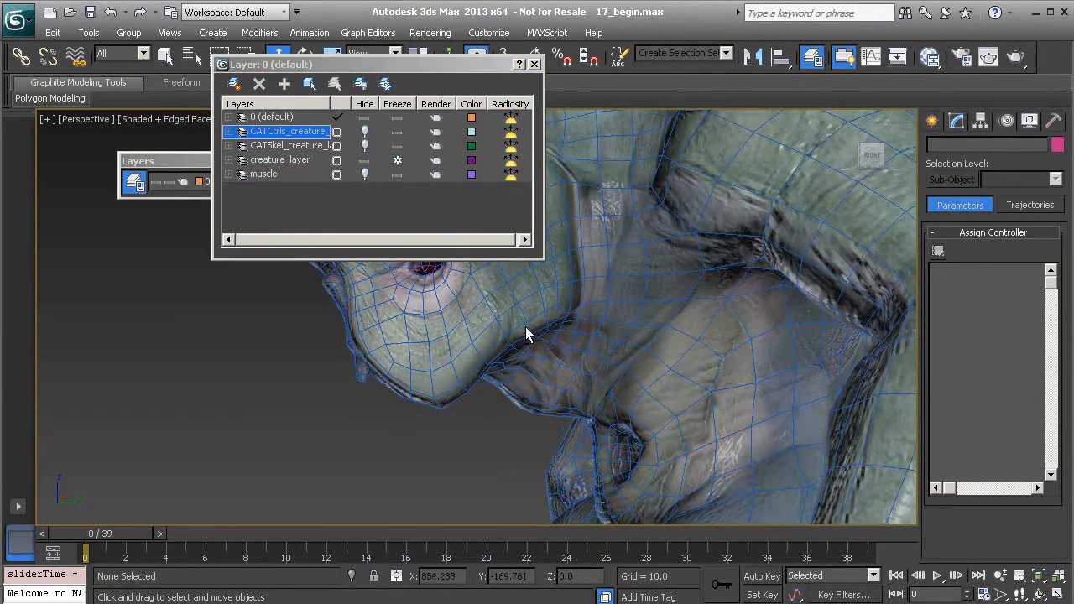
Step: Play the animation to review the throat on the bare mesh, stop it and scrub back to frame 0
{"action": "left_click", "coordinate": [938, 576]}
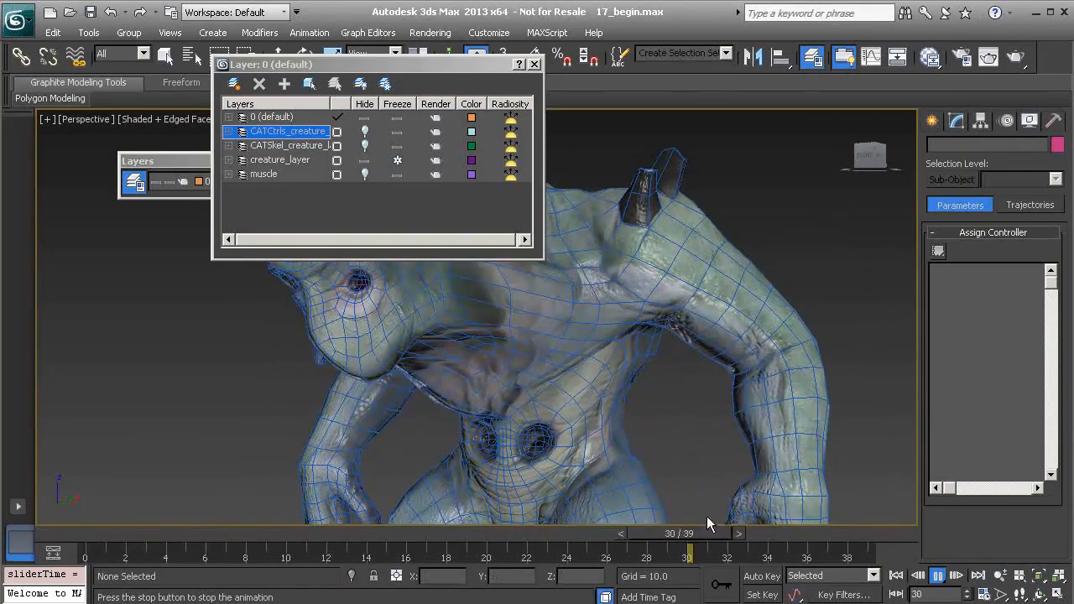
{"action": "left_click", "coordinate": [938, 577]}
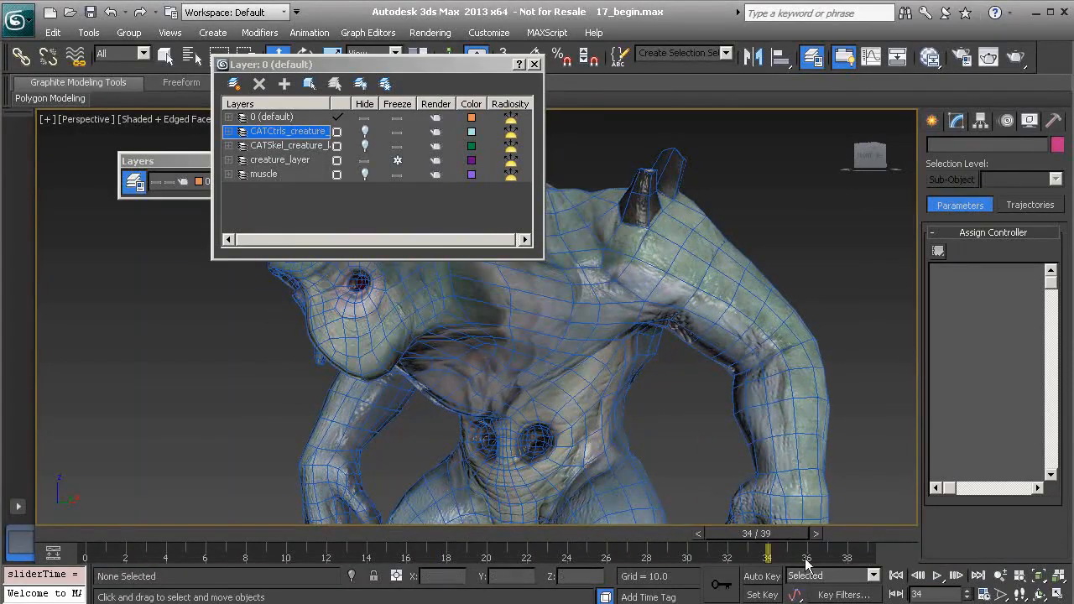
{"action": "left_click_drag", "start_coordinate": [780, 534], "coordinate": [75, 521]}
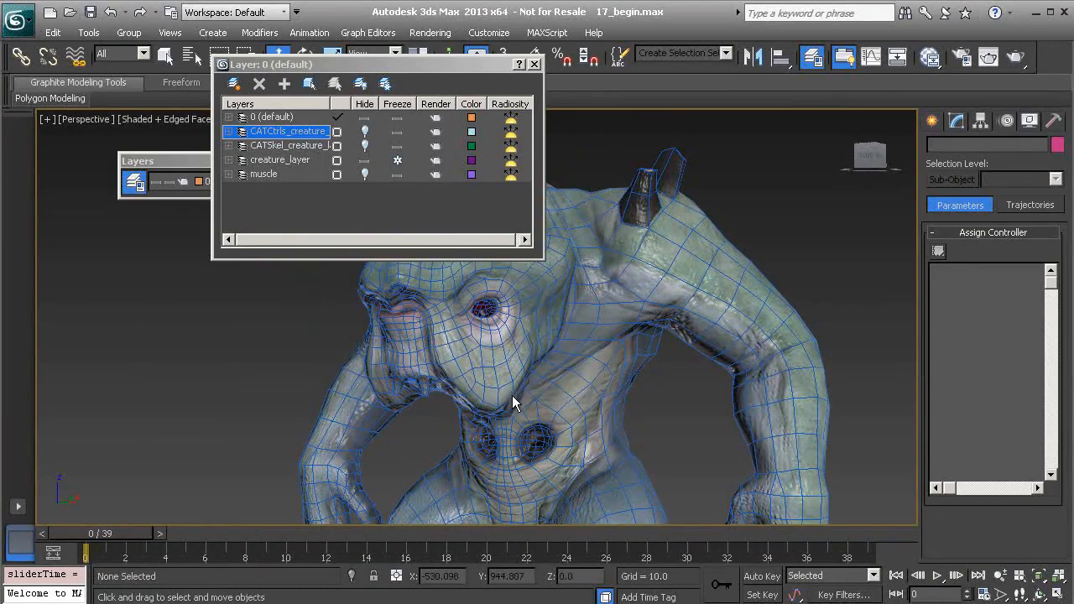
Step: Close the layer manager and the floating Layers toolbar
{"action": "left_click", "coordinate": [535, 66]}
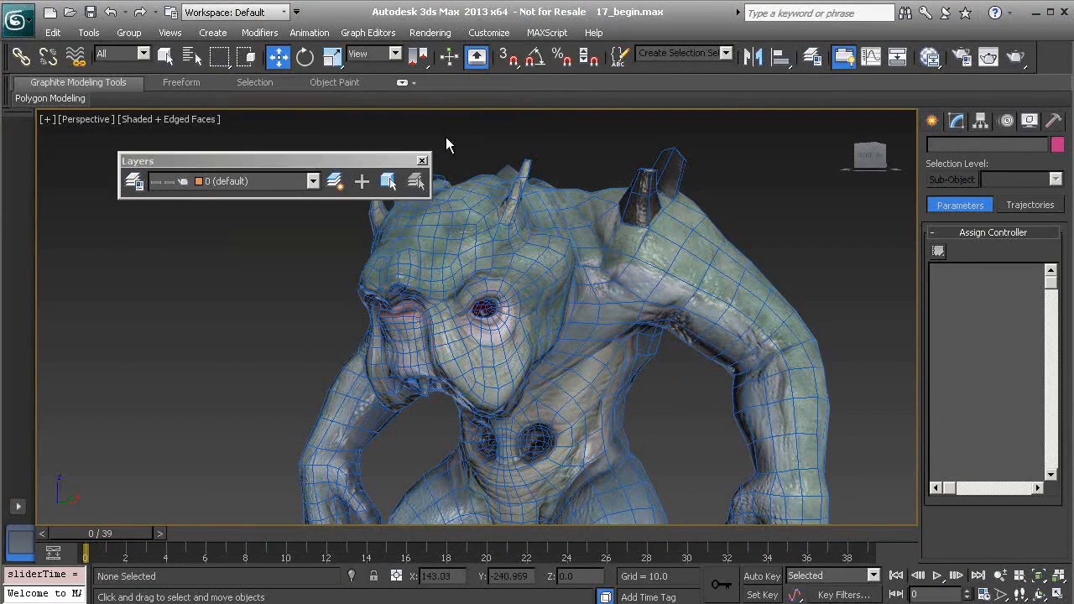
{"action": "left_click", "coordinate": [423, 162]}
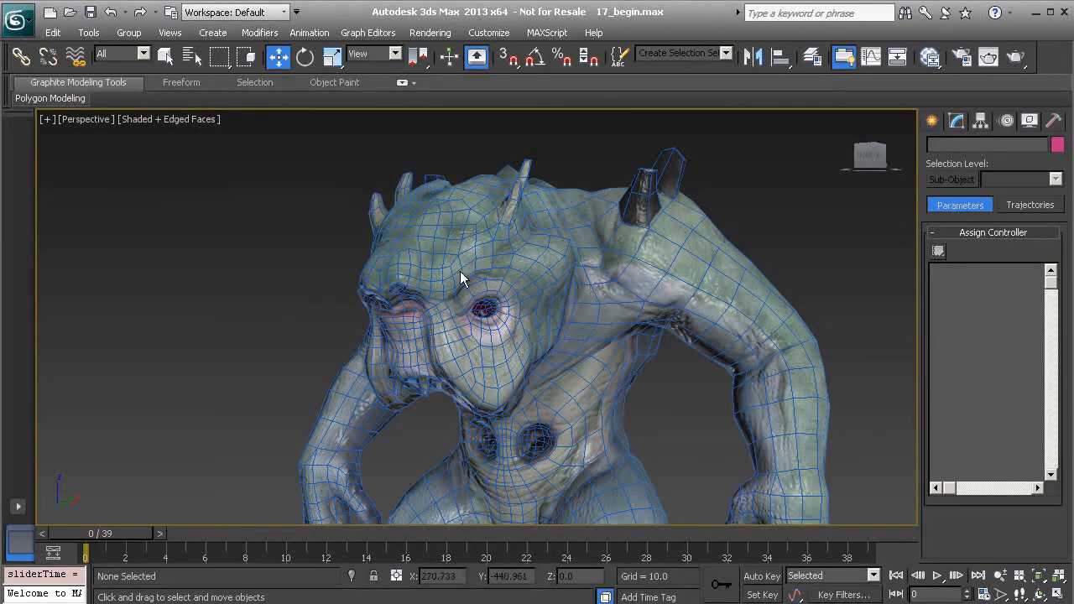
Step: Scrub and play the head turn from several angles to examine the finished throat jiggle
{"action": "middle_click_drag", "start_coordinate": [596, 419], "coordinate": [539, 401], "text": "alt"}
{"action": "mouse_move", "coordinate": [123, 535]}
{"action": "left_mouse_down"}
{"action": "mouse_move", "coordinate": [644, 550]}
{"action": "mouse_move", "coordinate": [111, 551]}
{"action": "left_mouse_up"}
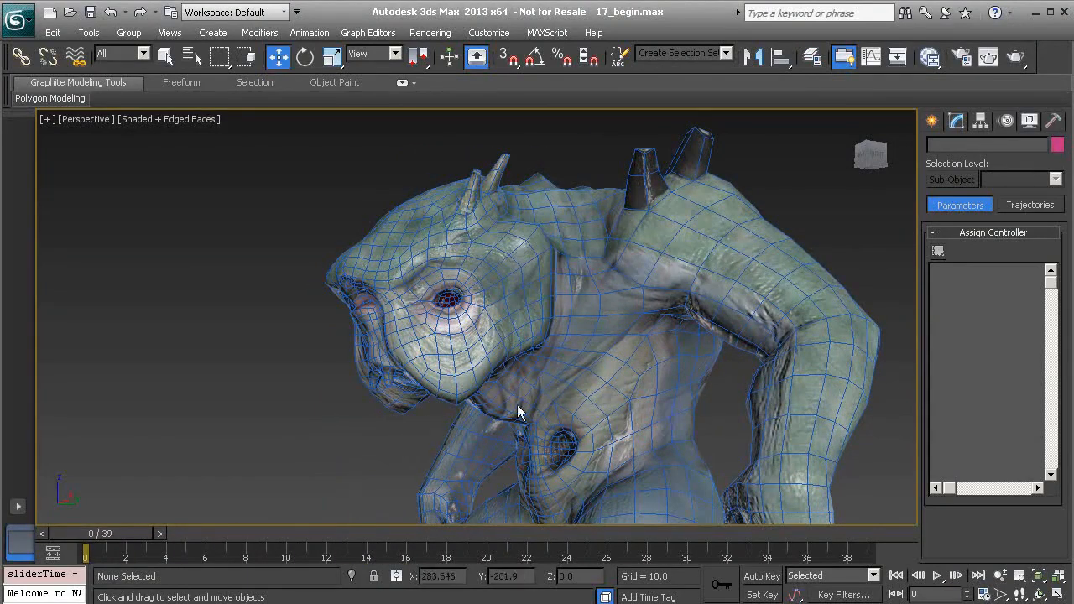
{"action": "middle_click_drag", "start_coordinate": [487, 377], "coordinate": [495, 334], "text": "alt"}
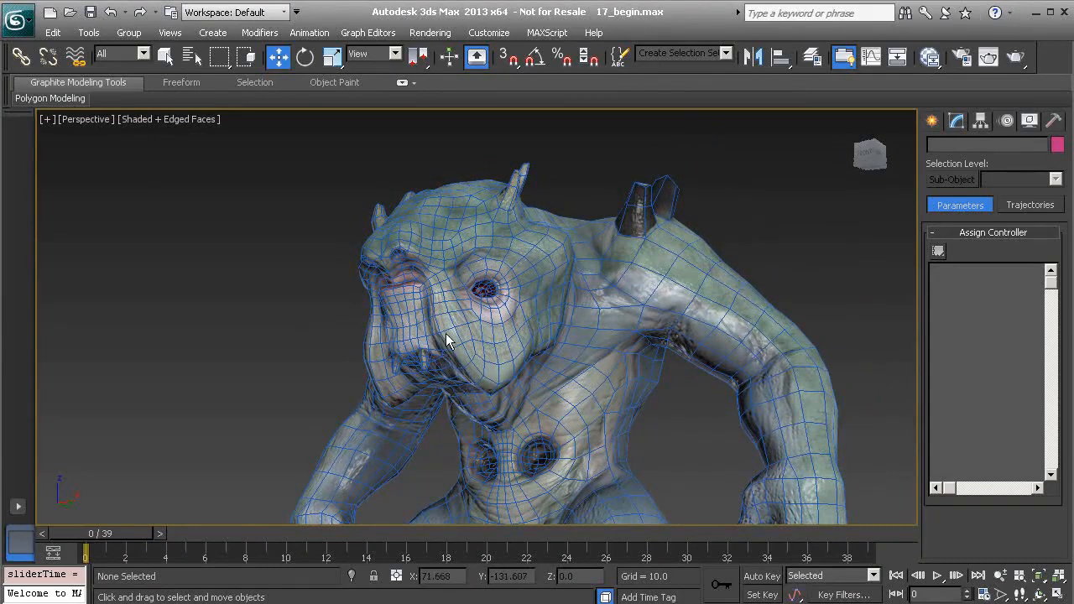
{"action": "middle_click_drag", "start_coordinate": [534, 388], "coordinate": [455, 332]}
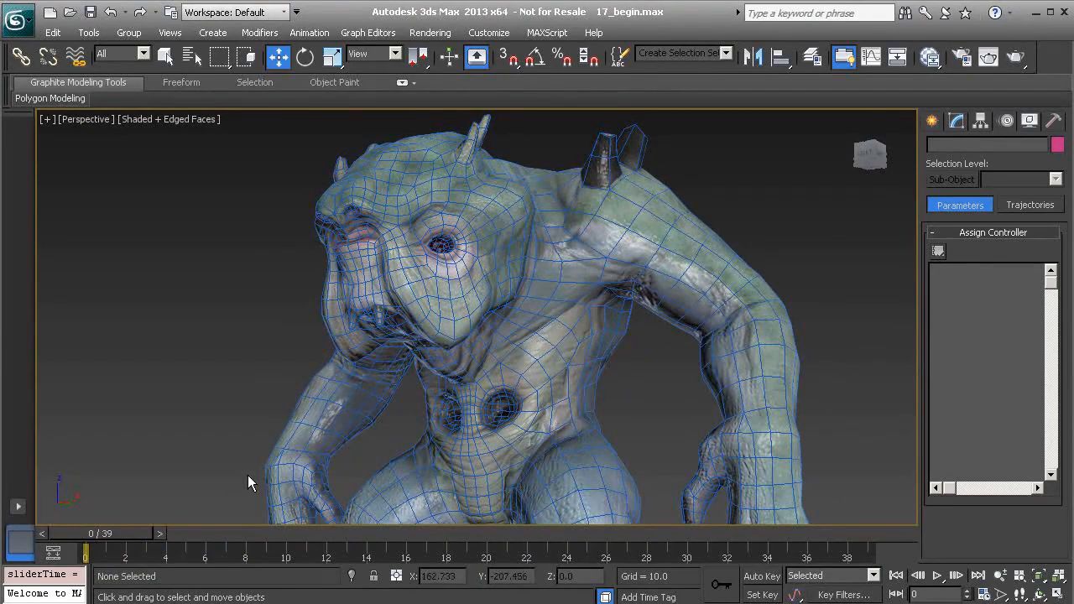
{"action": "left_click_drag", "start_coordinate": [117, 532], "coordinate": [69, 525]}
{"action": "left_click", "coordinate": [938, 576]}
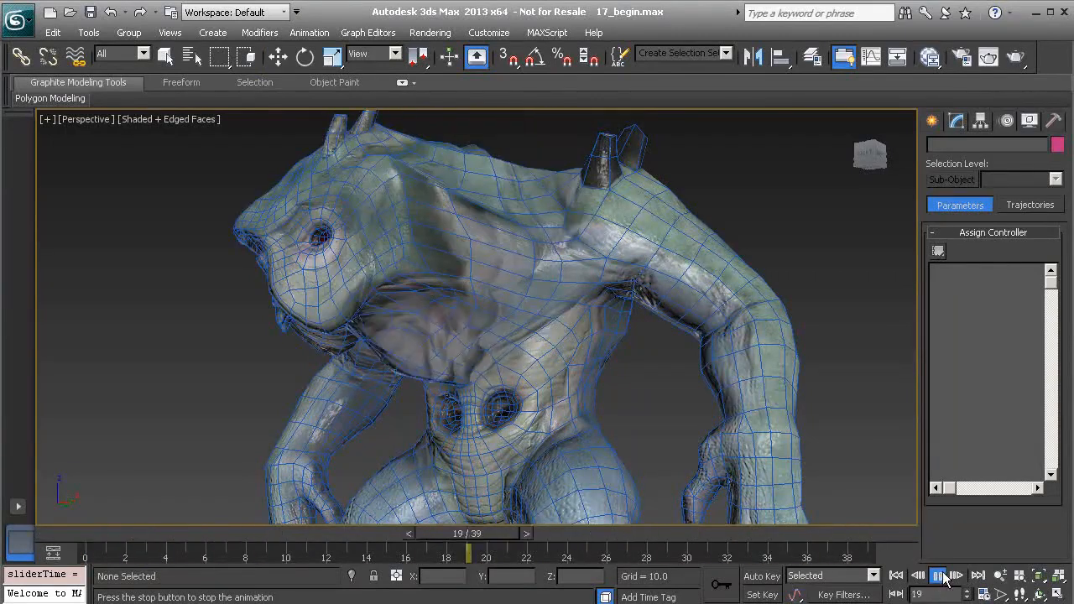
{"action": "left_click", "coordinate": [937, 576]}
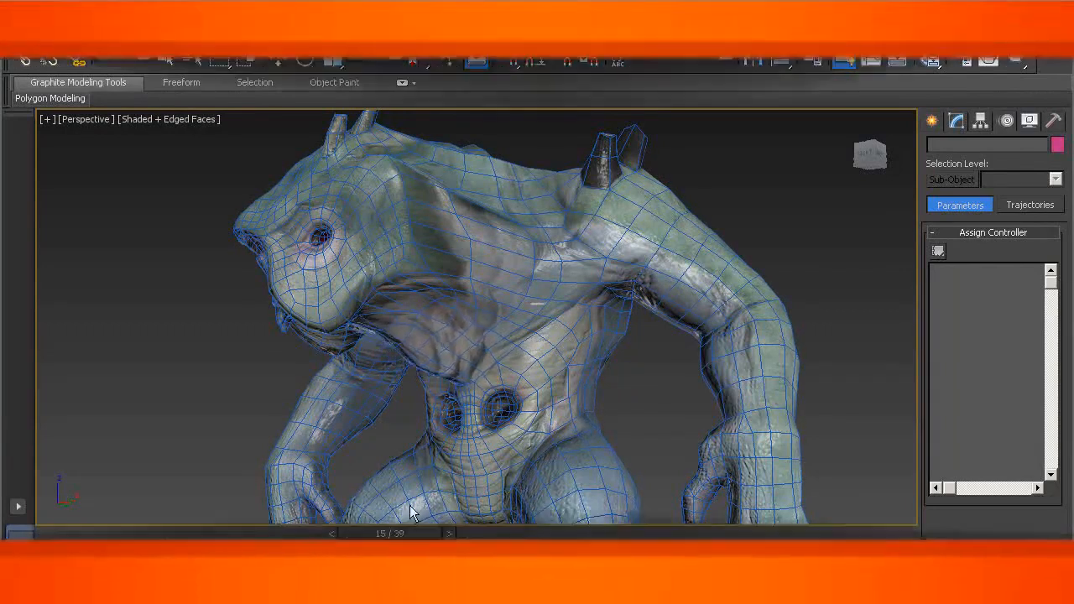